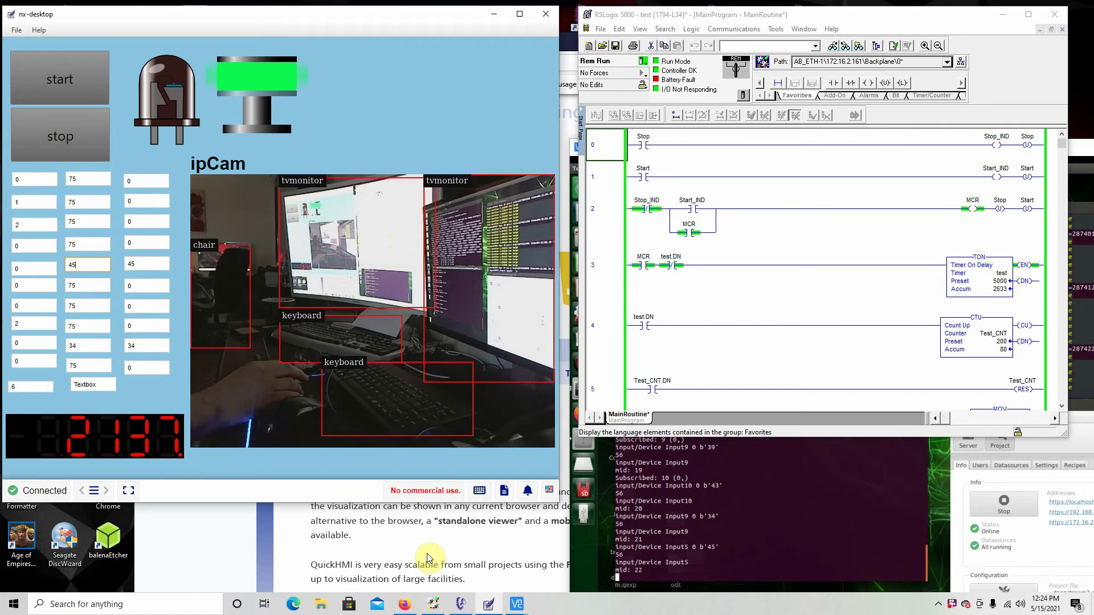
Cycle through the QuickHMI website and HMI viewer, ending on the RSLogix PLC ladder logic
click(297, 561)
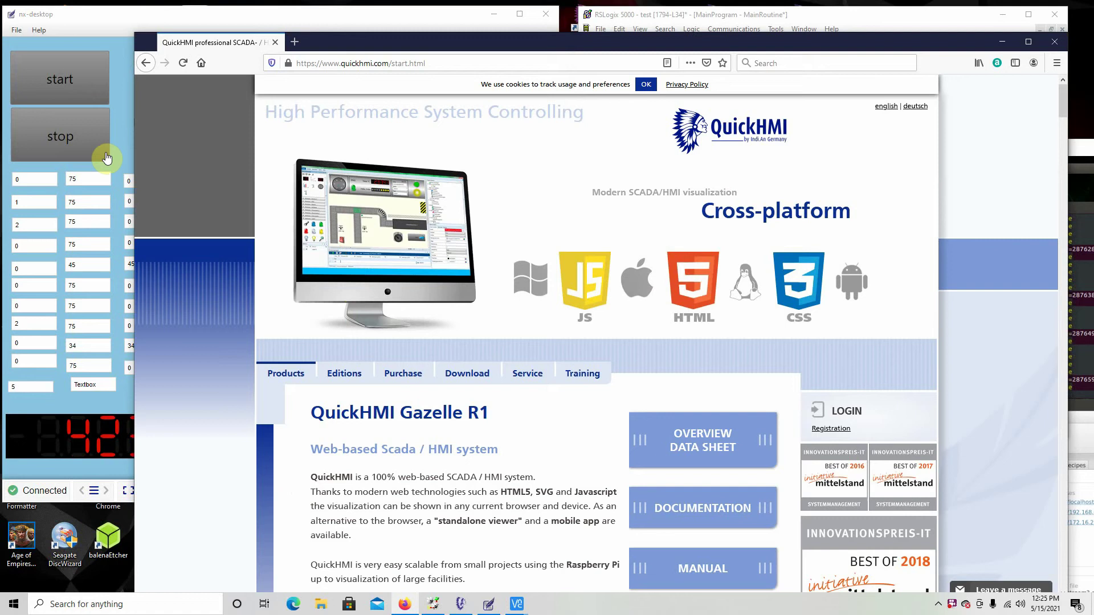
click(122, 149)
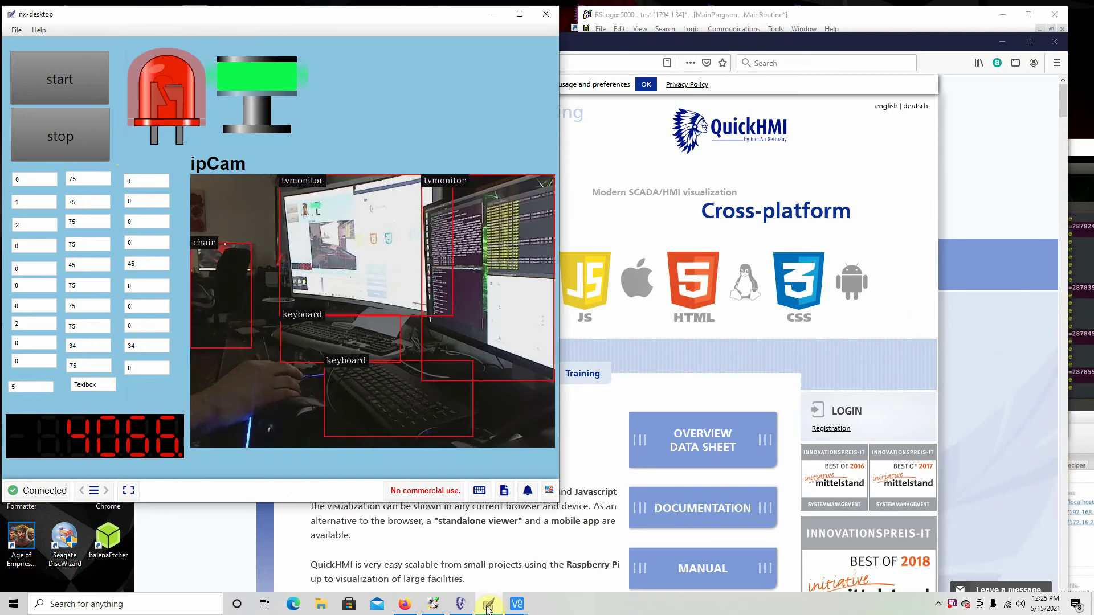
click(461, 604)
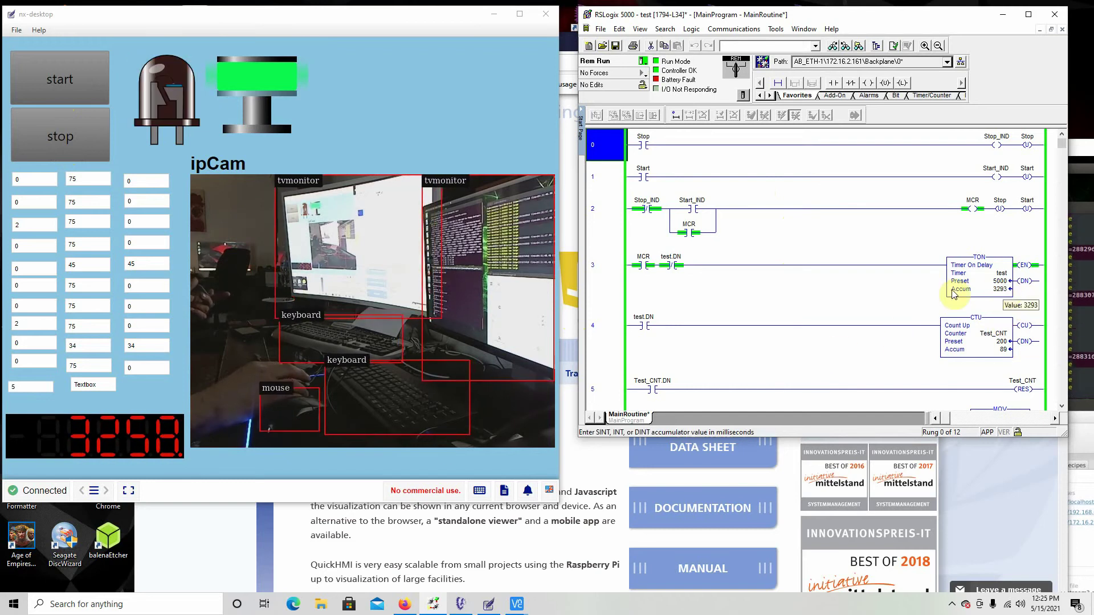
Stop and restart the PLC process from the HMI, resume the timer, and raise the VNC session
click(53, 128)
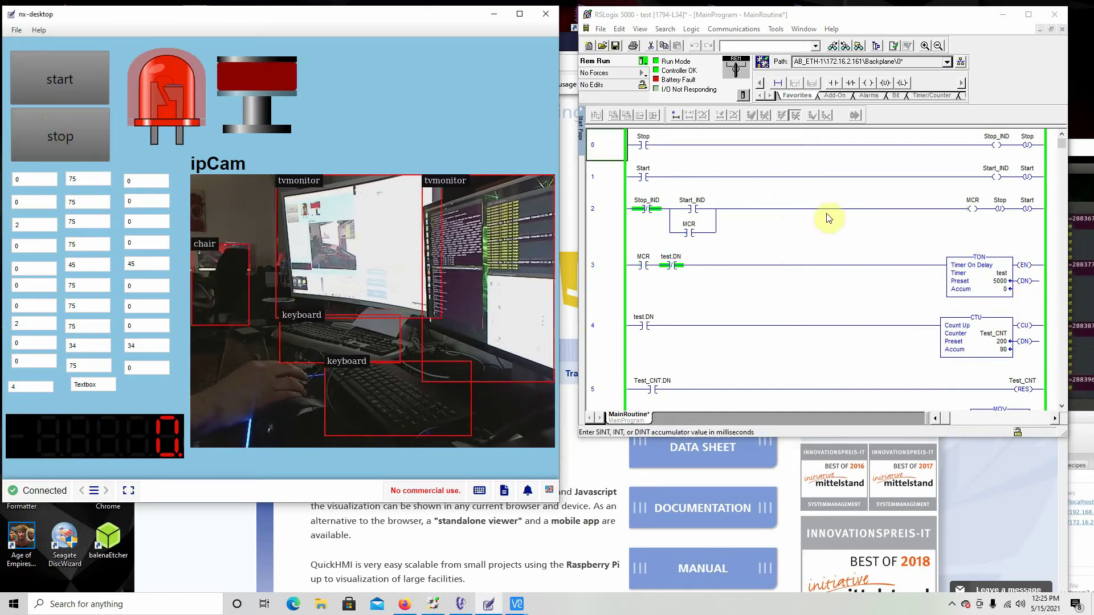
click(62, 102)
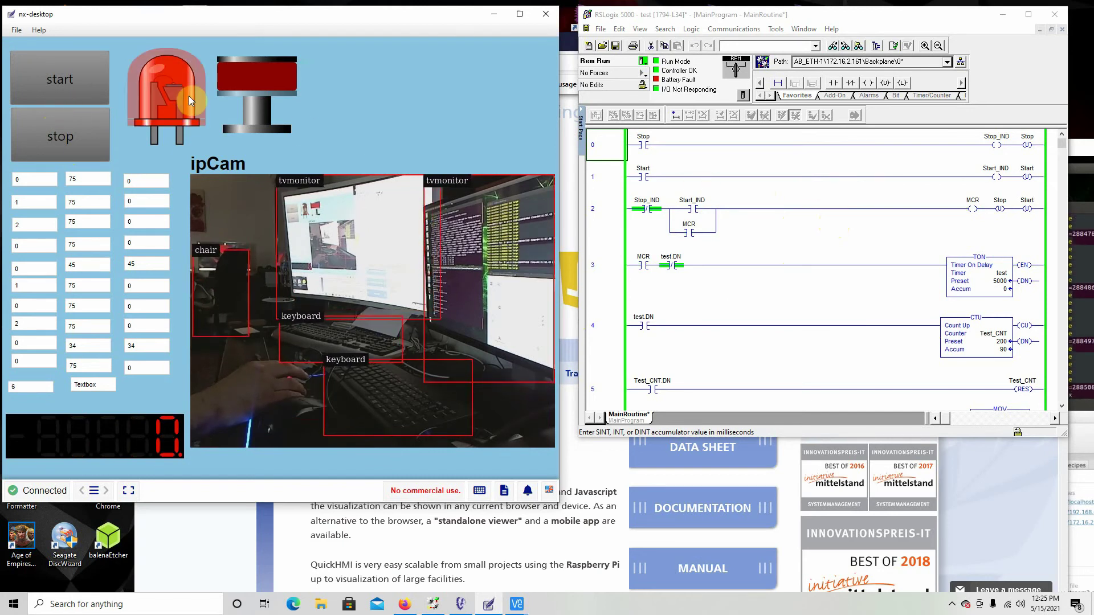
click(37, 89)
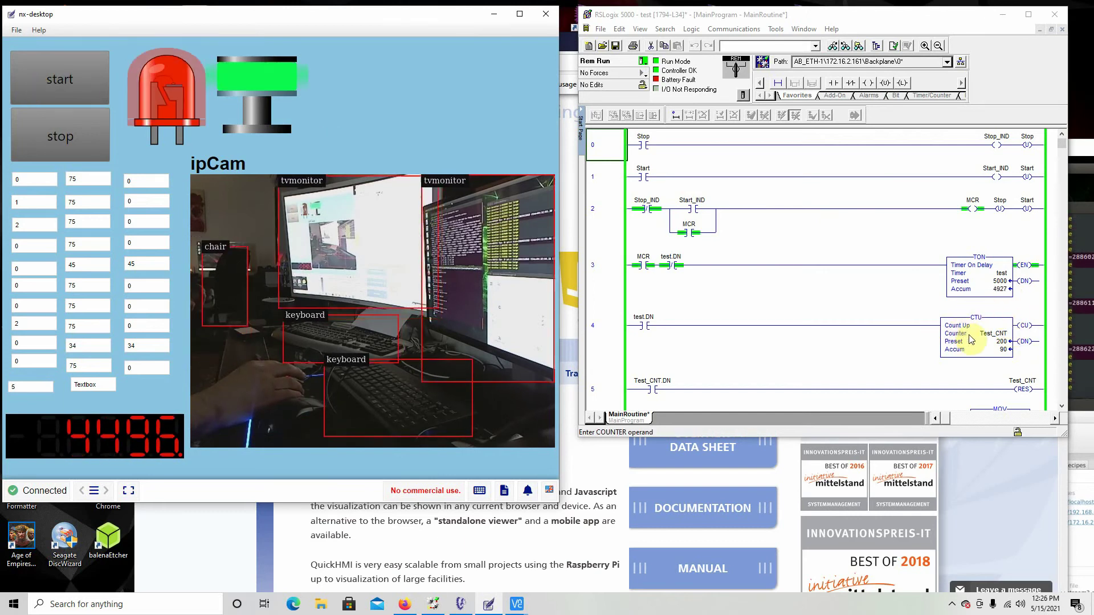
click(1082, 387)
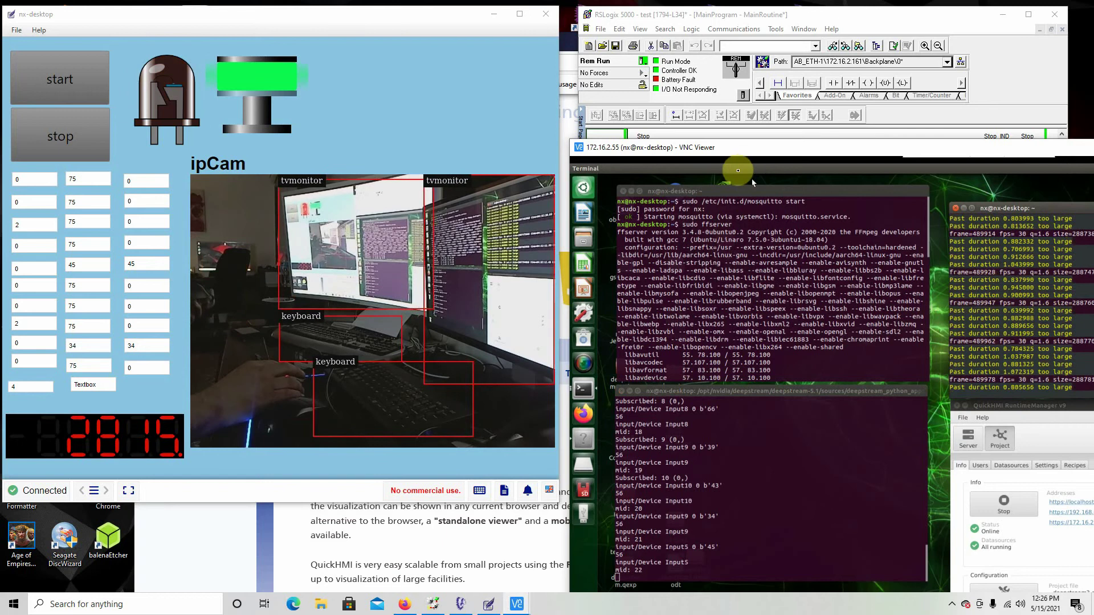
Move the VNC Viewer window up and left, switching focus between it and the HMI viewer
drag(741, 147, 569, 54)
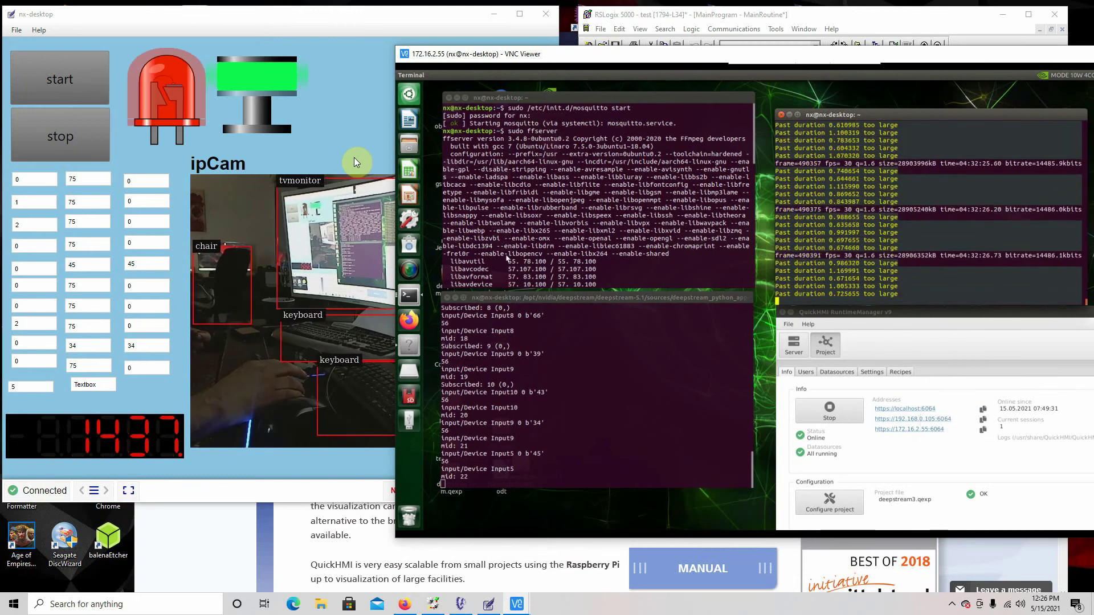
click(344, 96)
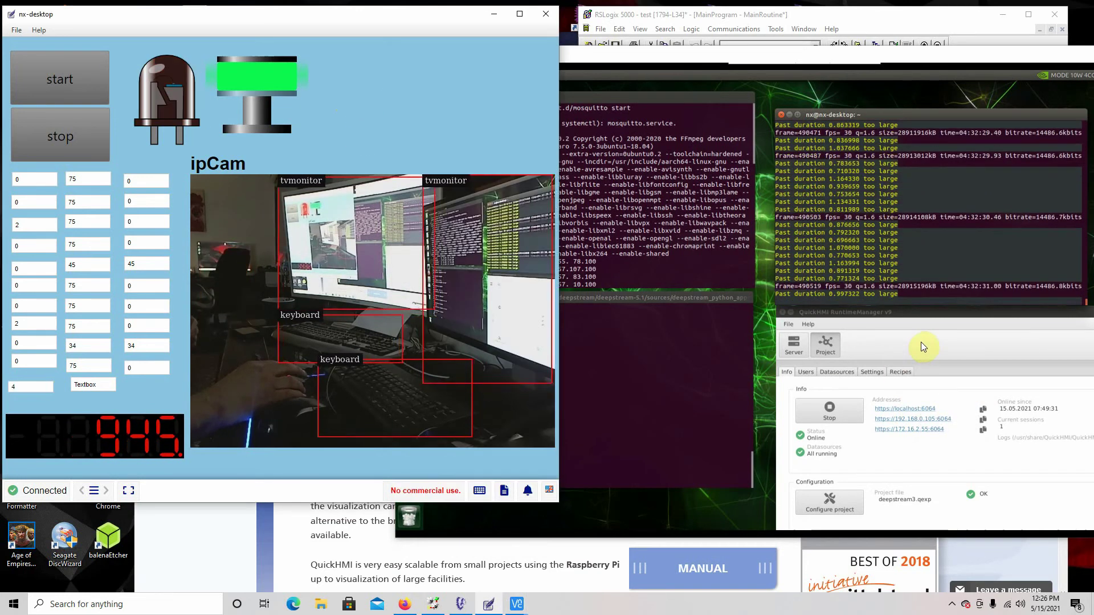
click(921, 342)
click(356, 93)
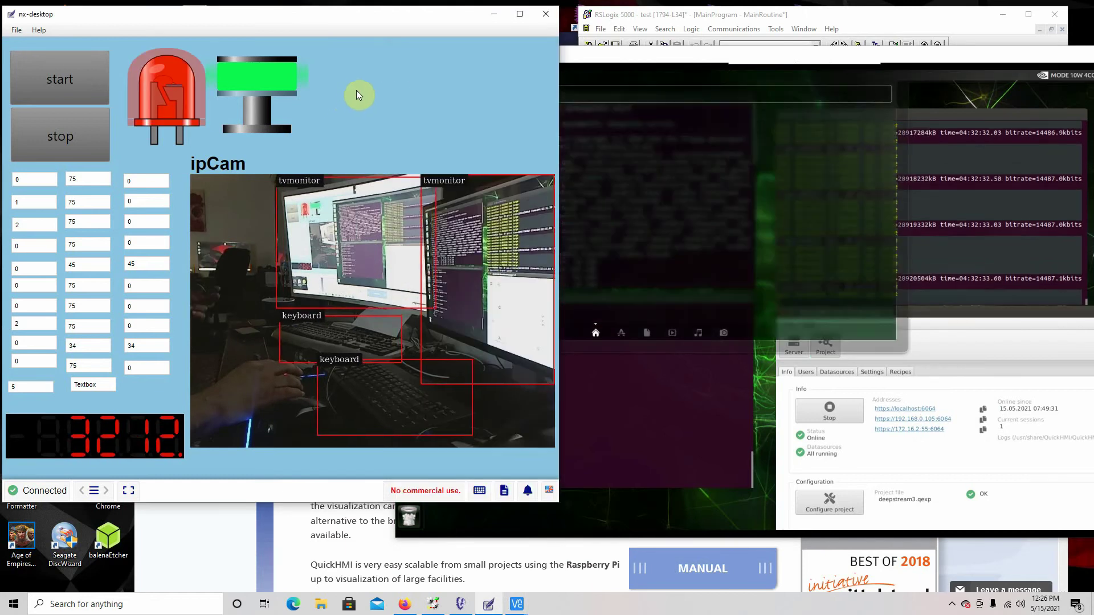
Dismiss the Ubuntu Dash overlay, show the full camera feed, and dock VNC beside the HMI
click(709, 380)
click(564, 123)
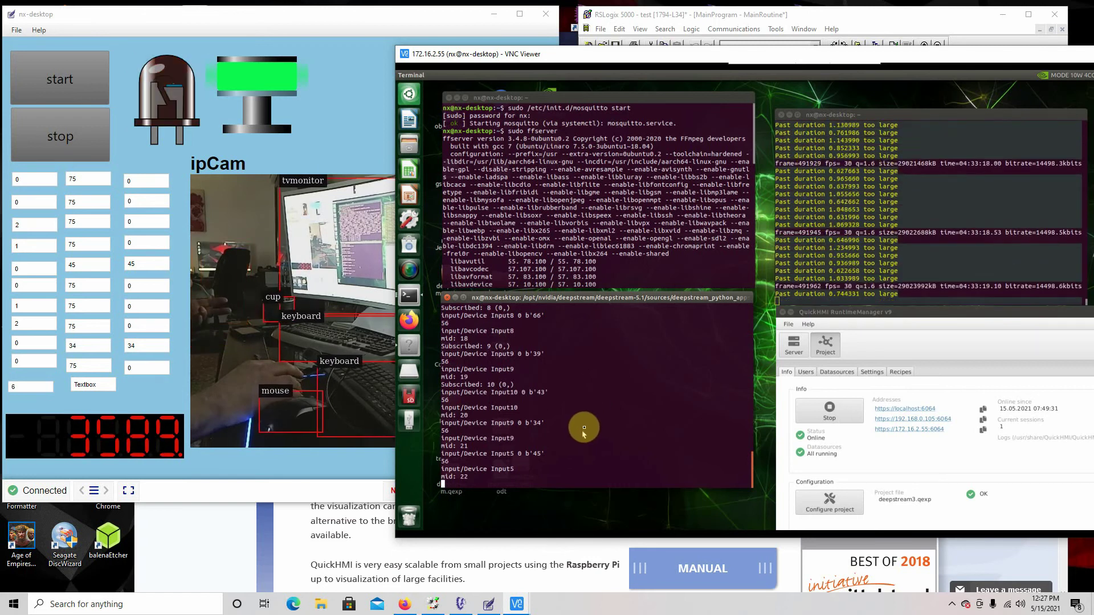
click(361, 157)
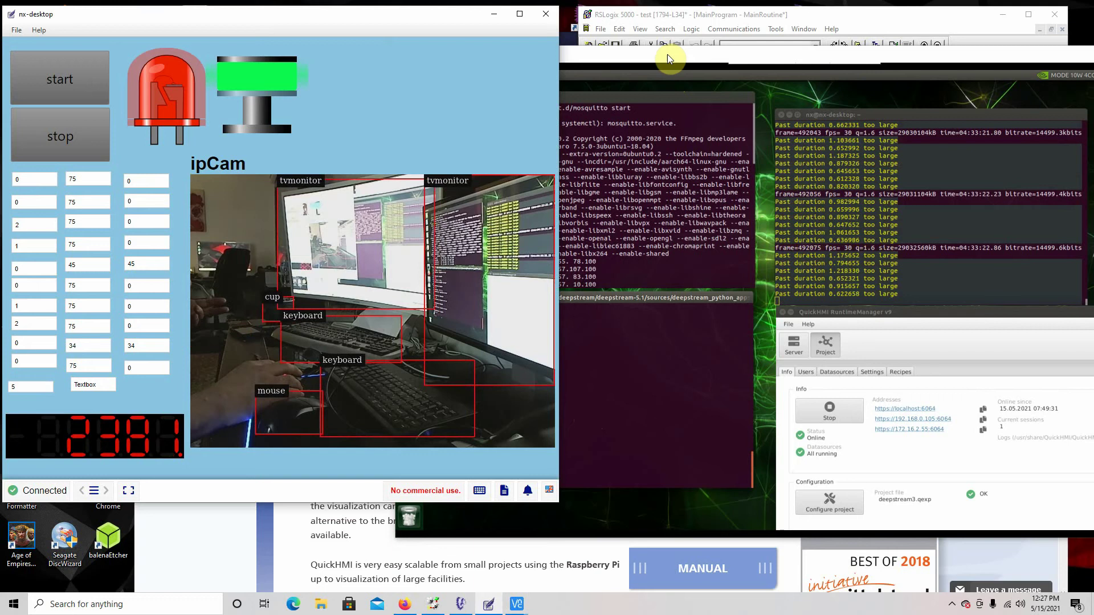
drag(666, 56, 840, 41)
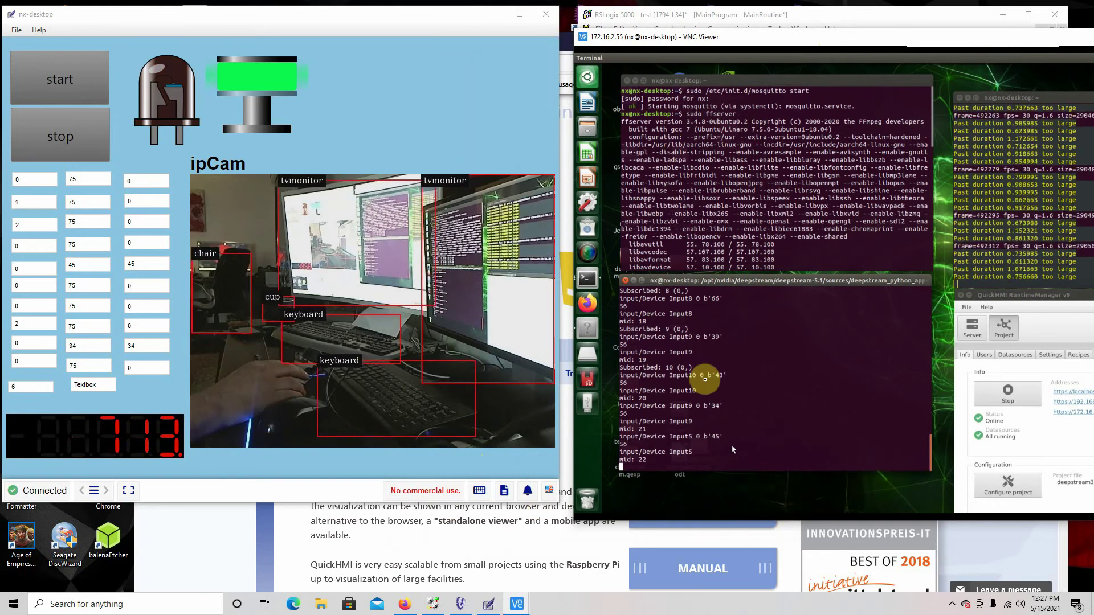
Edit the middle-column textbox value from 75 to 32
double_click(67, 328)
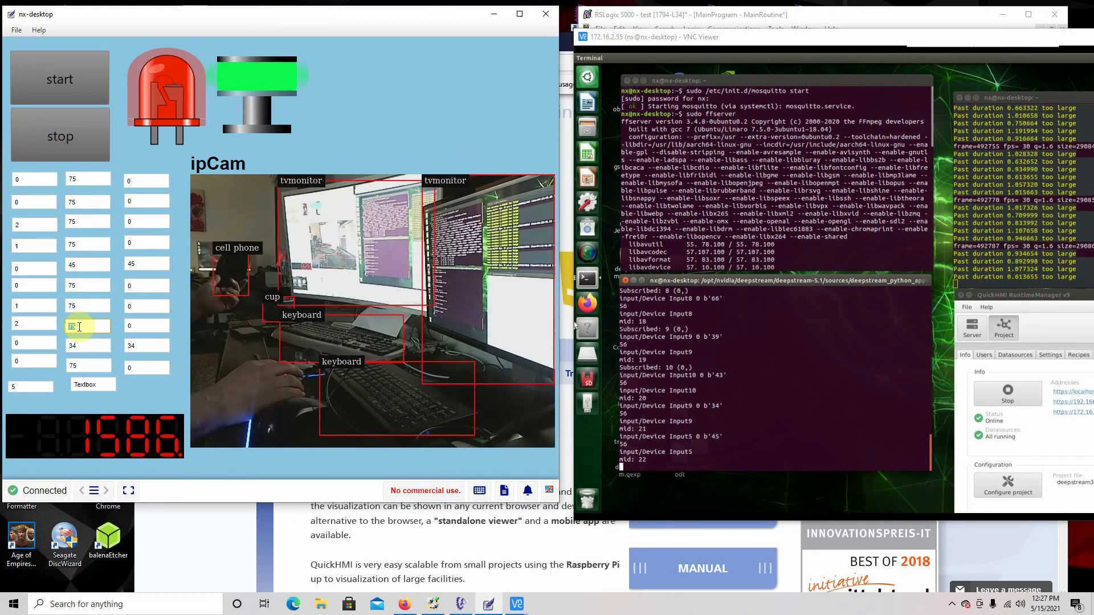
drag(82, 330, 129, 325)
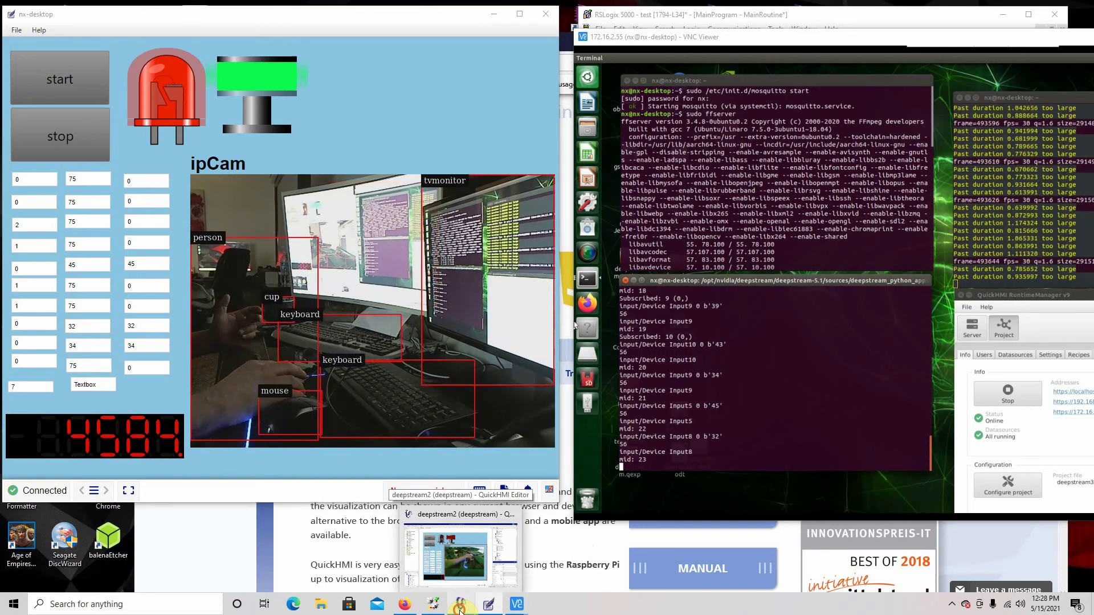
In QuickHMI Editor, review HtmlManager and set HtmlBox1's Html property from vid2 to vid
click(460, 609)
click(628, 49)
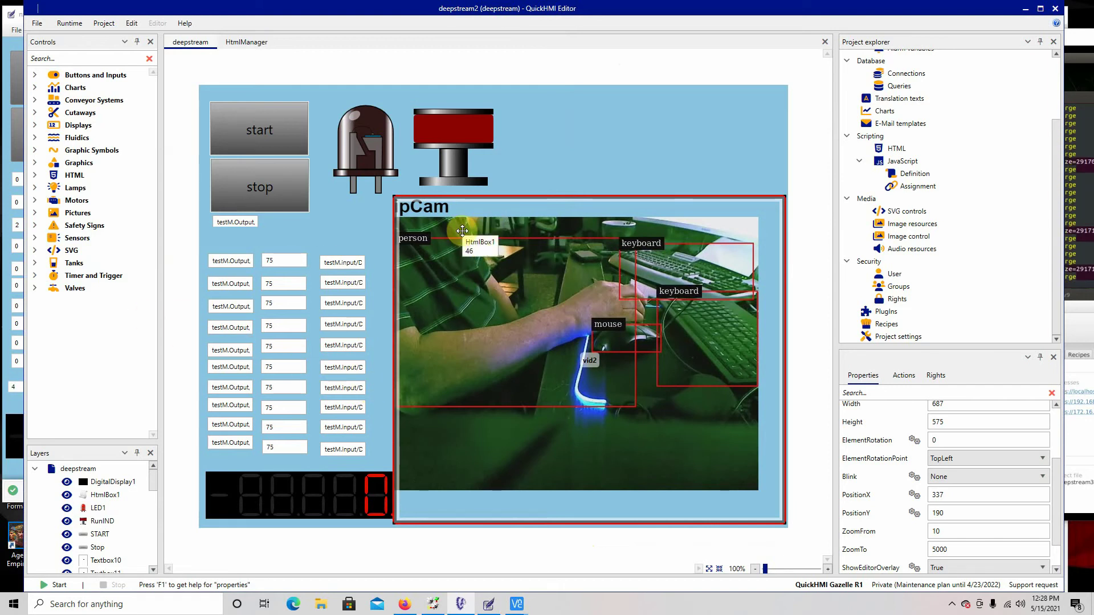
click(246, 43)
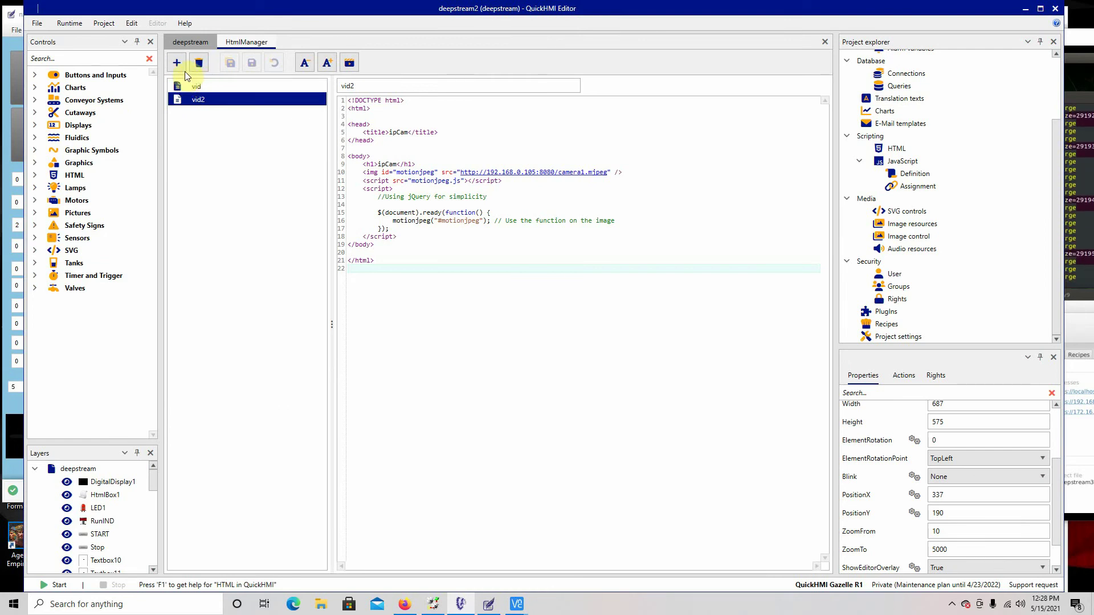
click(191, 41)
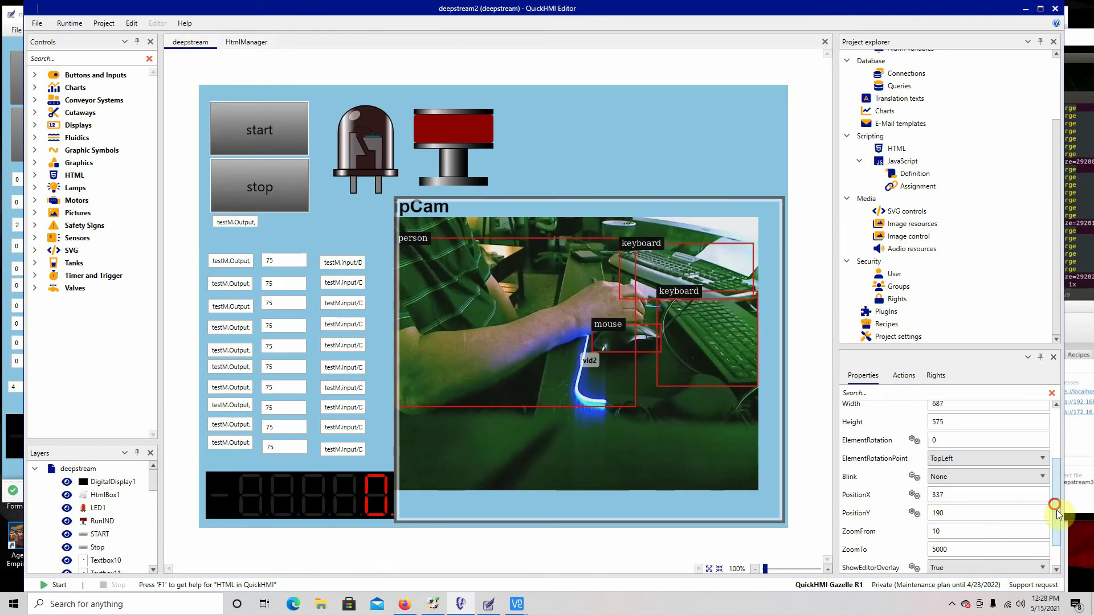
drag(1056, 513, 1018, 572)
click(1040, 548)
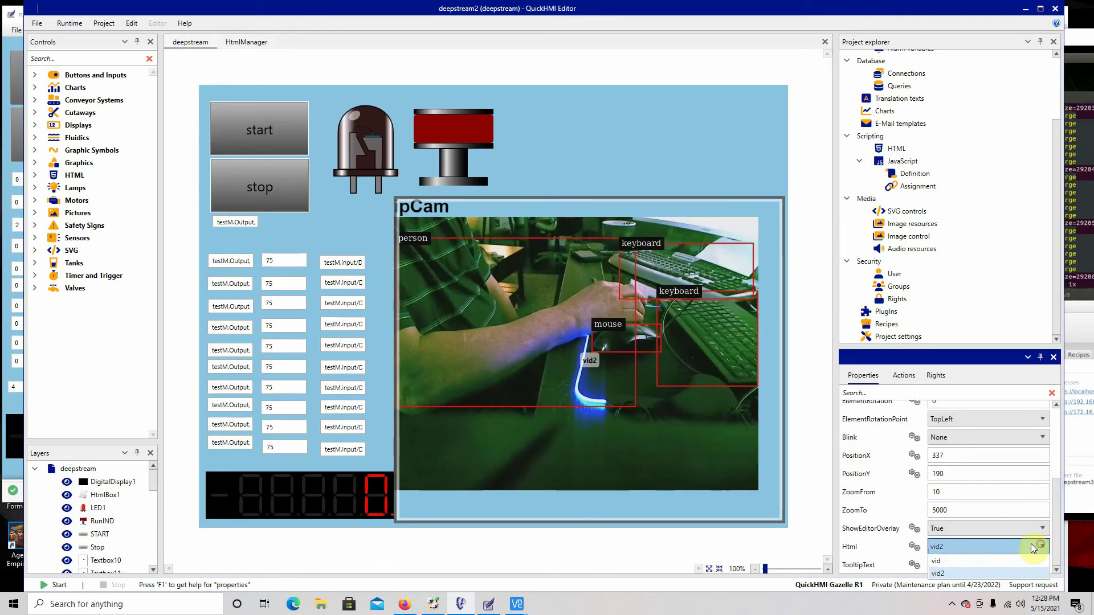
click(952, 563)
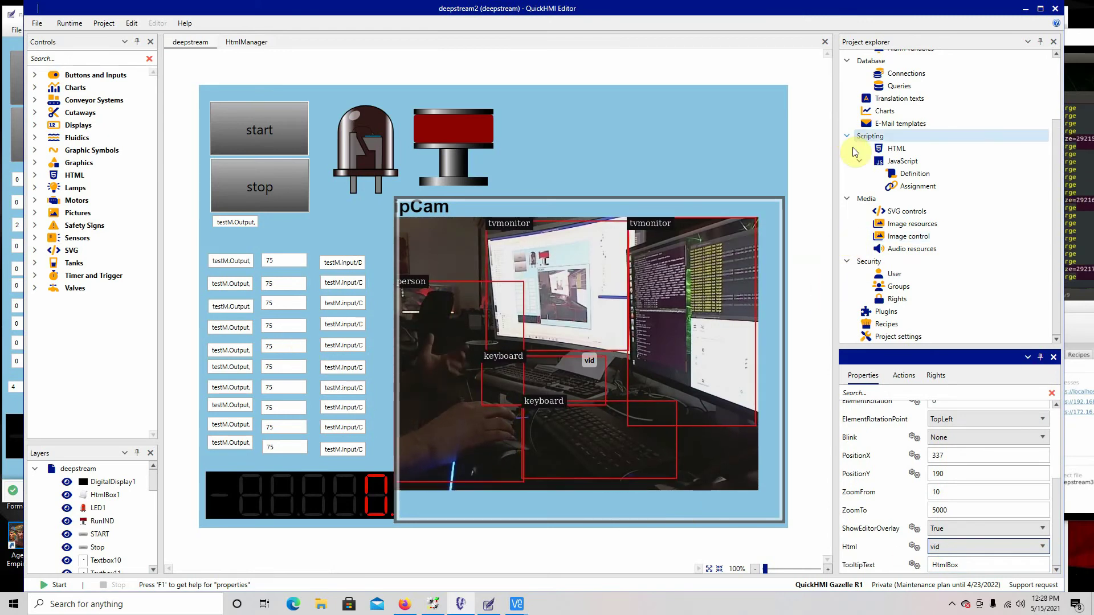
Expand Data sources in the Project explorer to list AB and testM
scroll(940, 136, up, 3)
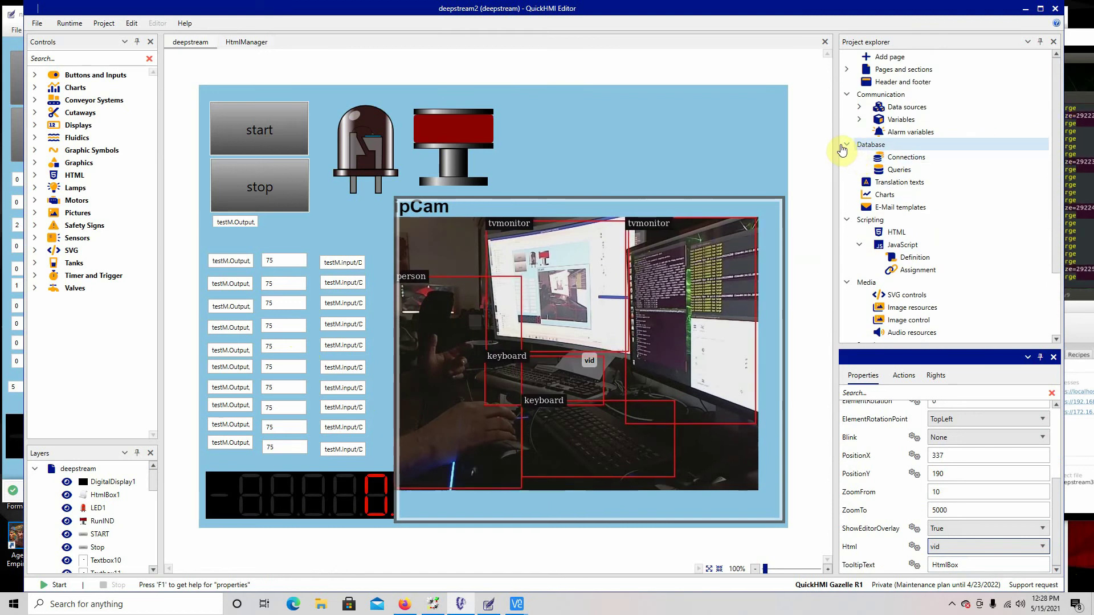
click(843, 147)
click(845, 148)
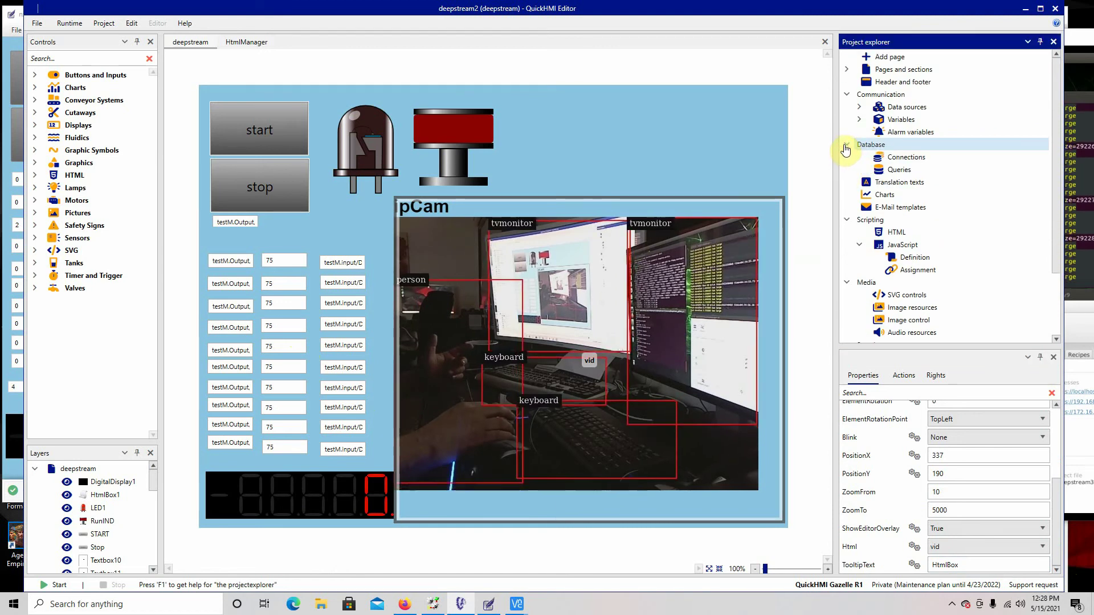
click(858, 107)
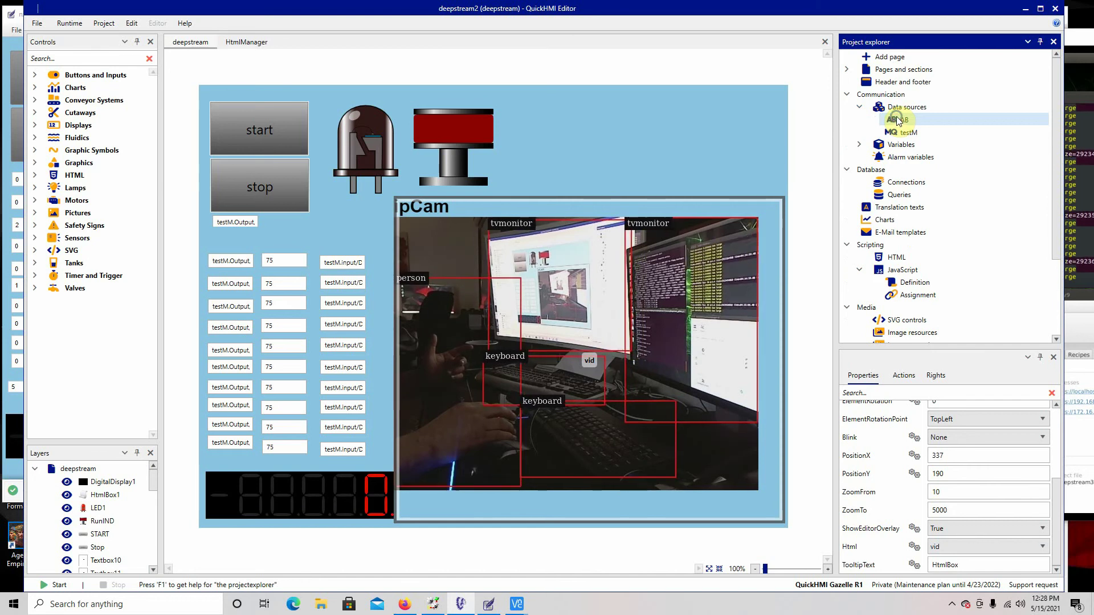
Review the AB data source settings, keeping its type Allen_Bradley, and close the dialog
right_click(898, 118)
click(924, 149)
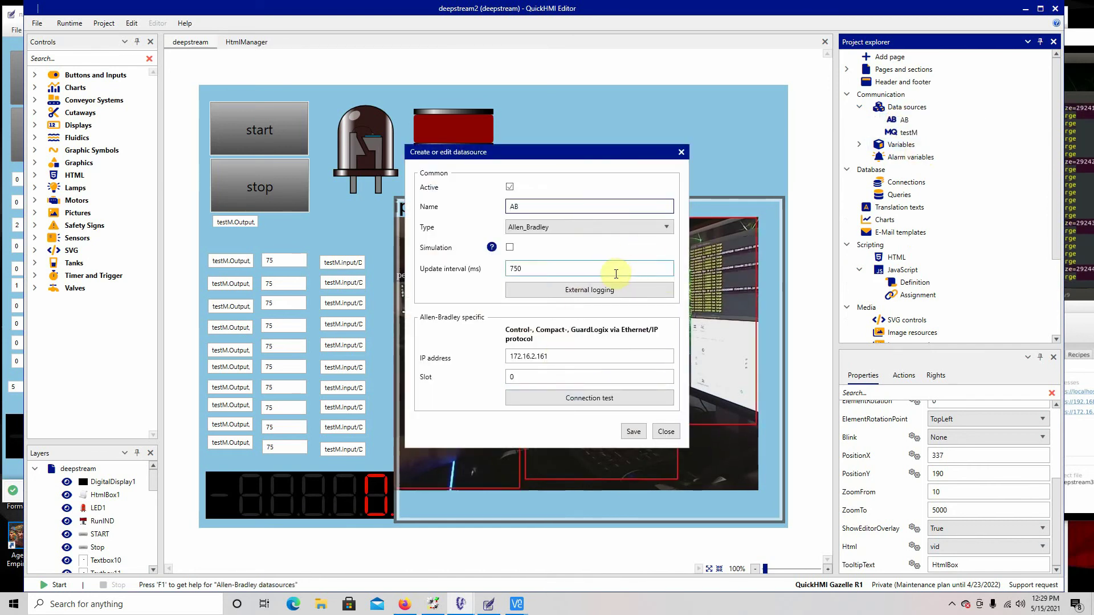
click(666, 227)
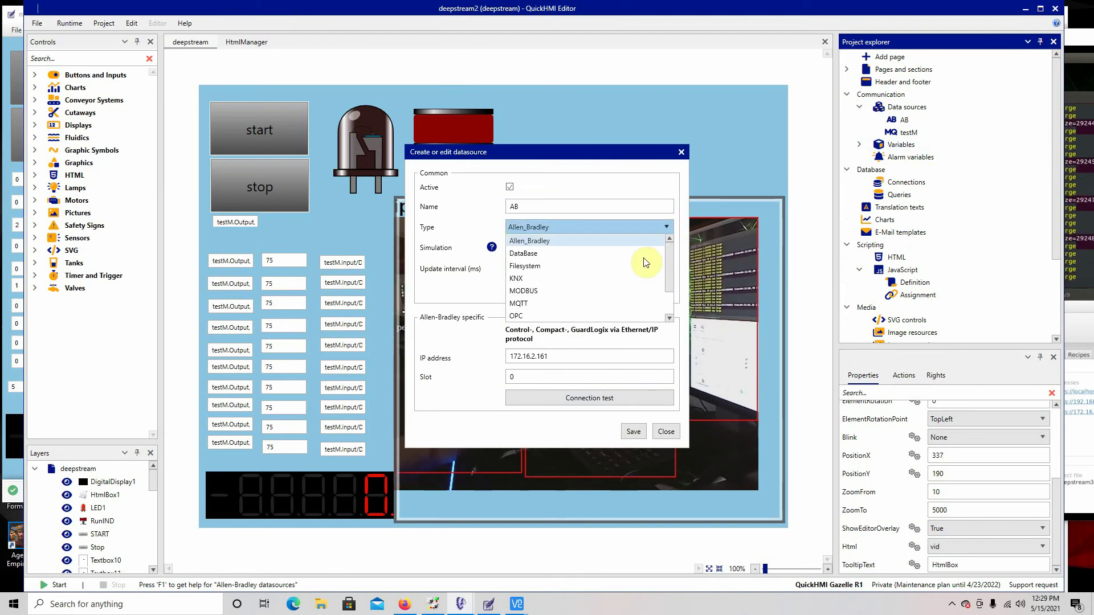
scroll(592, 319, down, 2)
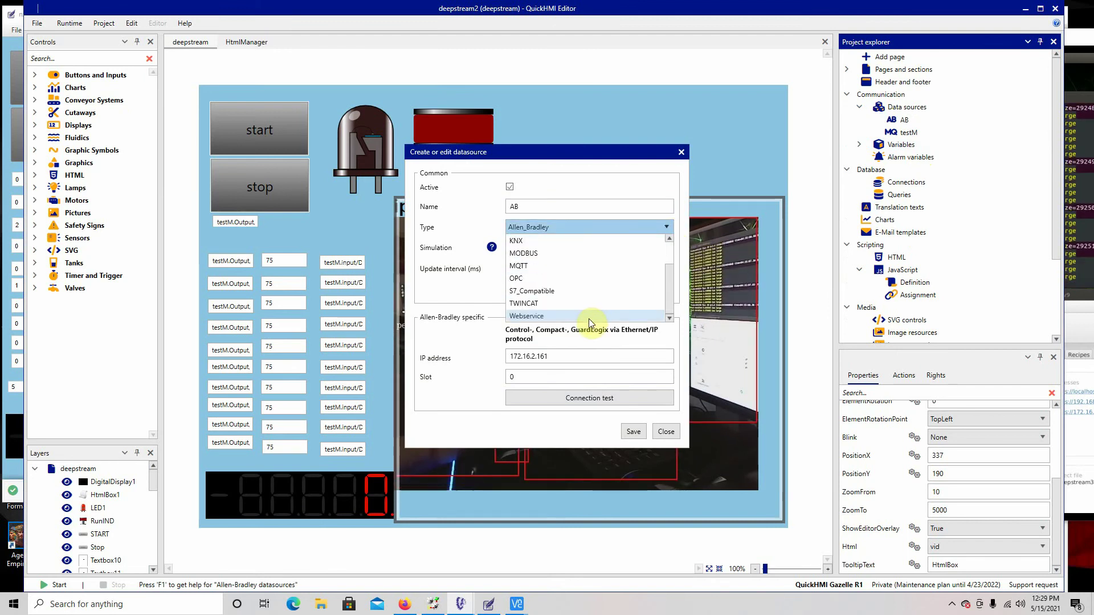
scroll(588, 318, up, 1)
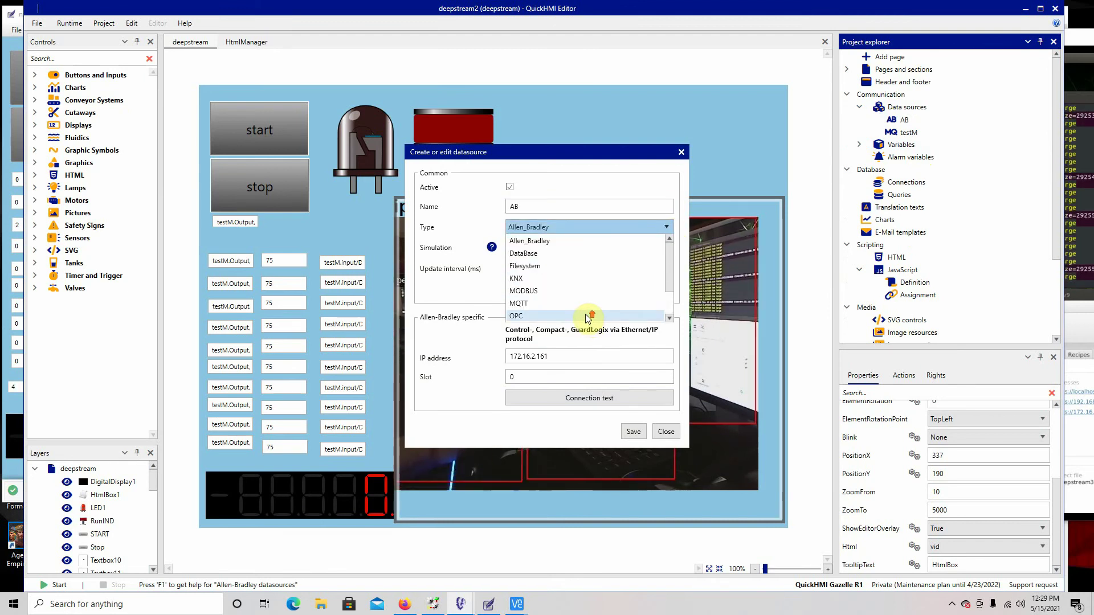
click(731, 146)
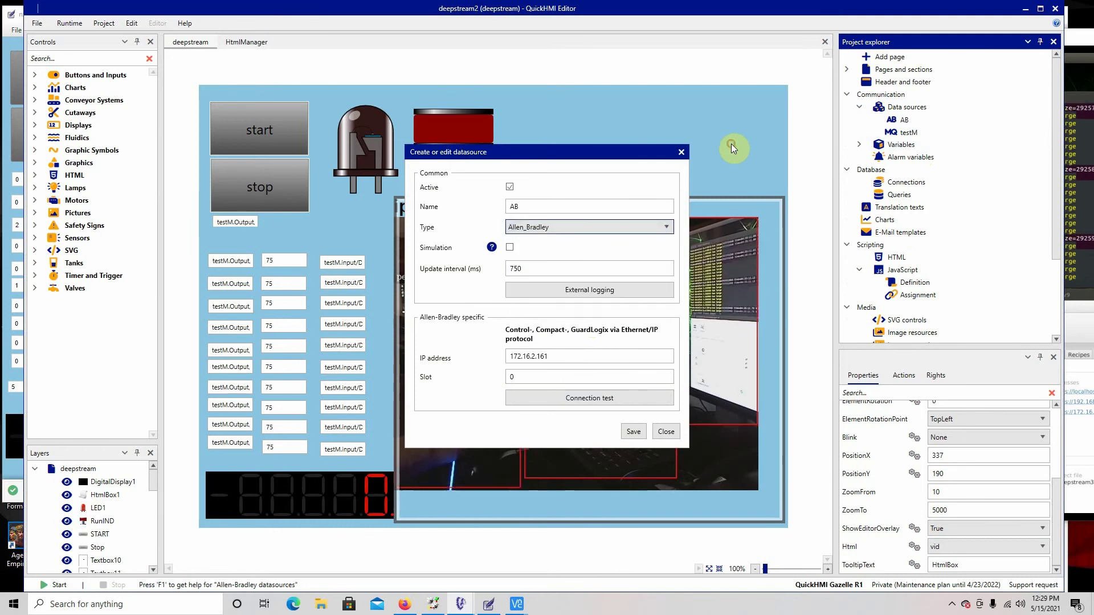
click(665, 432)
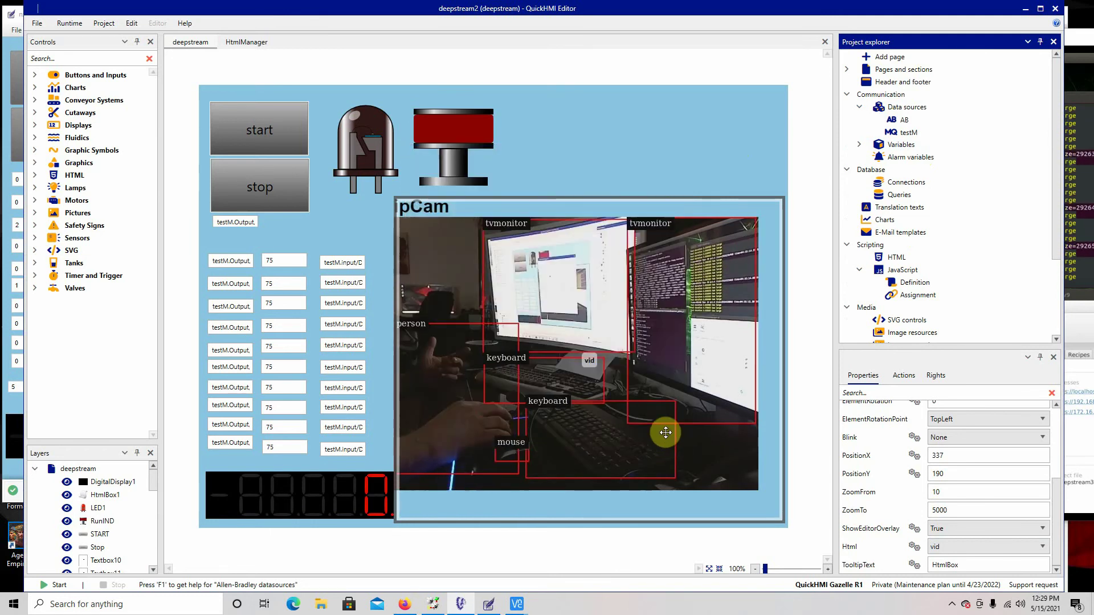
Review the testM MQTT settings (host 172.16.2.55, port 1883) and close them unchanged
right_click(892, 133)
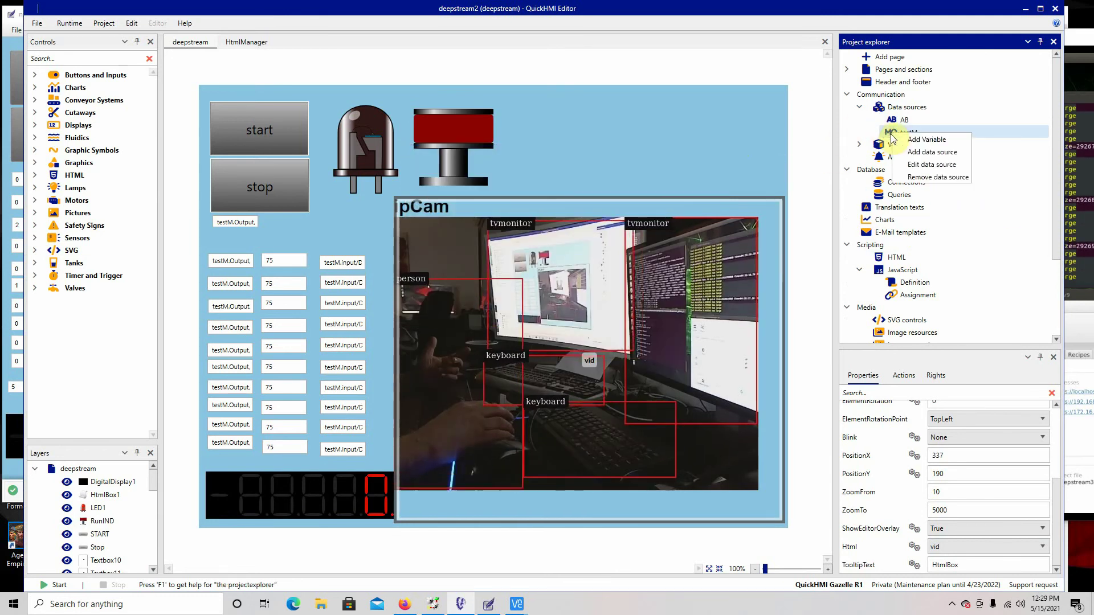
click(919, 164)
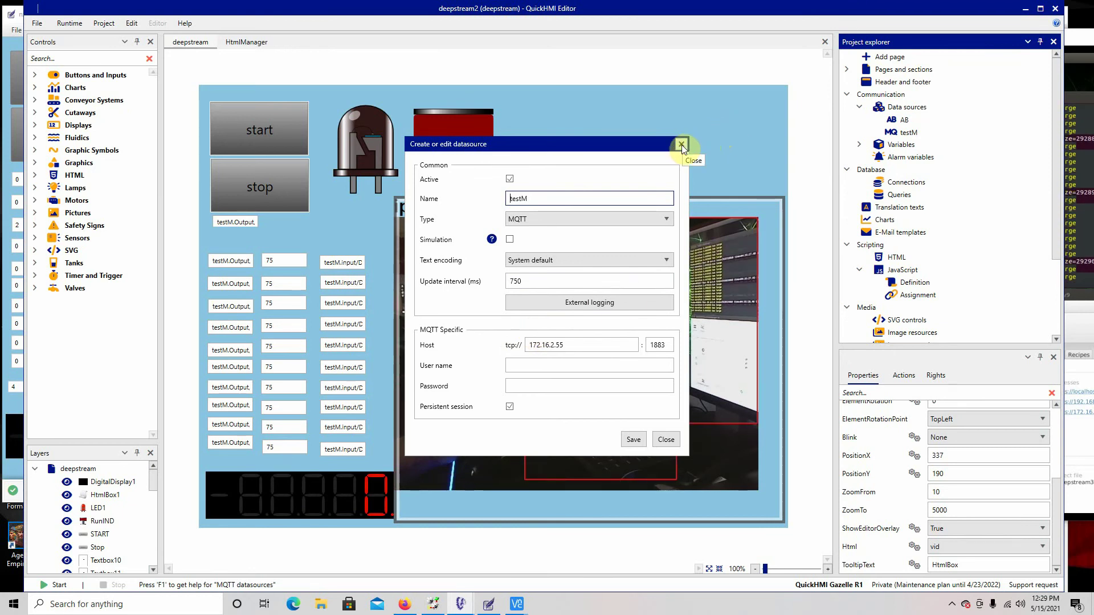
click(661, 440)
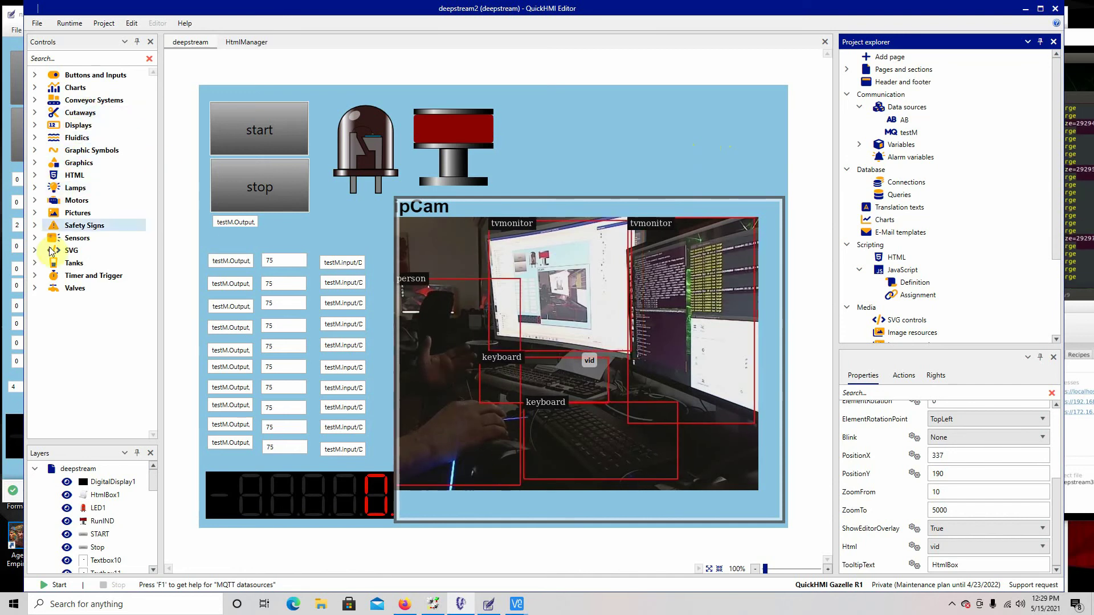
Expand HTML and Safety Signs in the Controls panel, then minimize the editor to reach Firefox
click(36, 180)
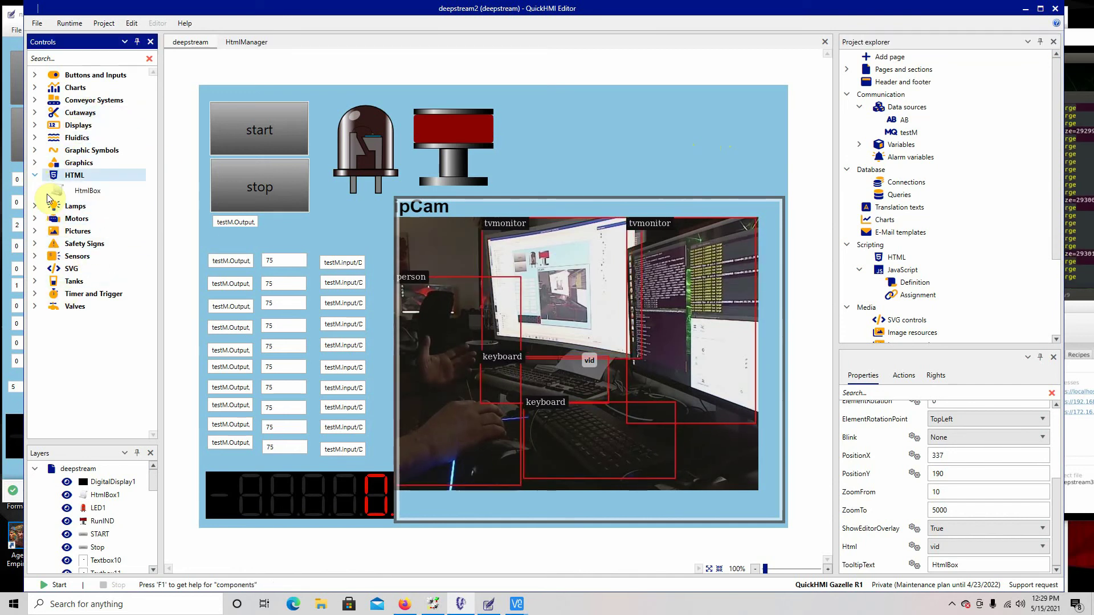
click(34, 243)
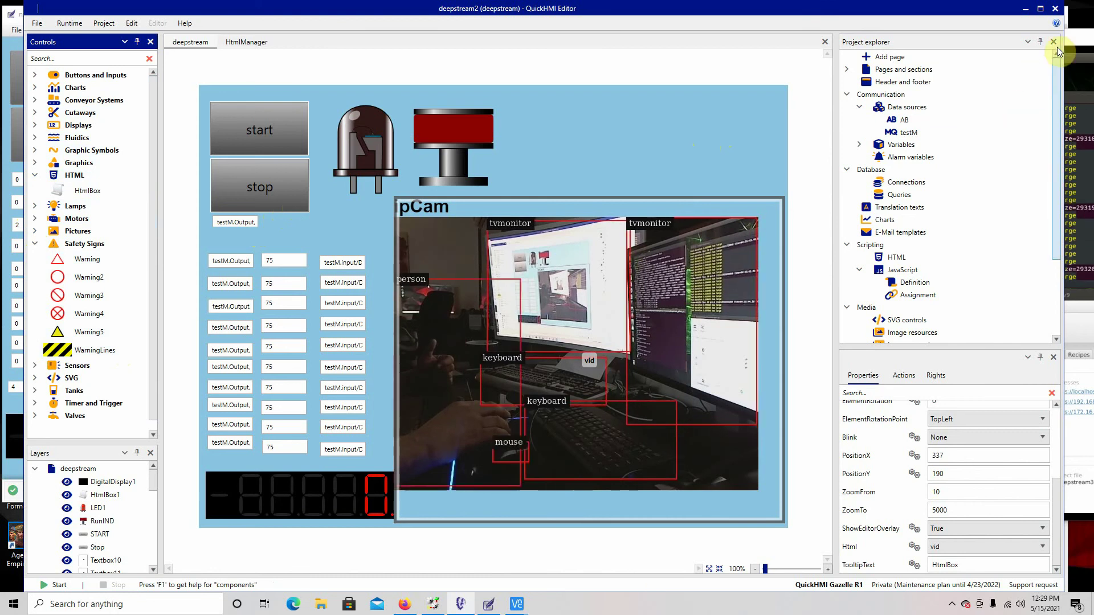
click(1026, 9)
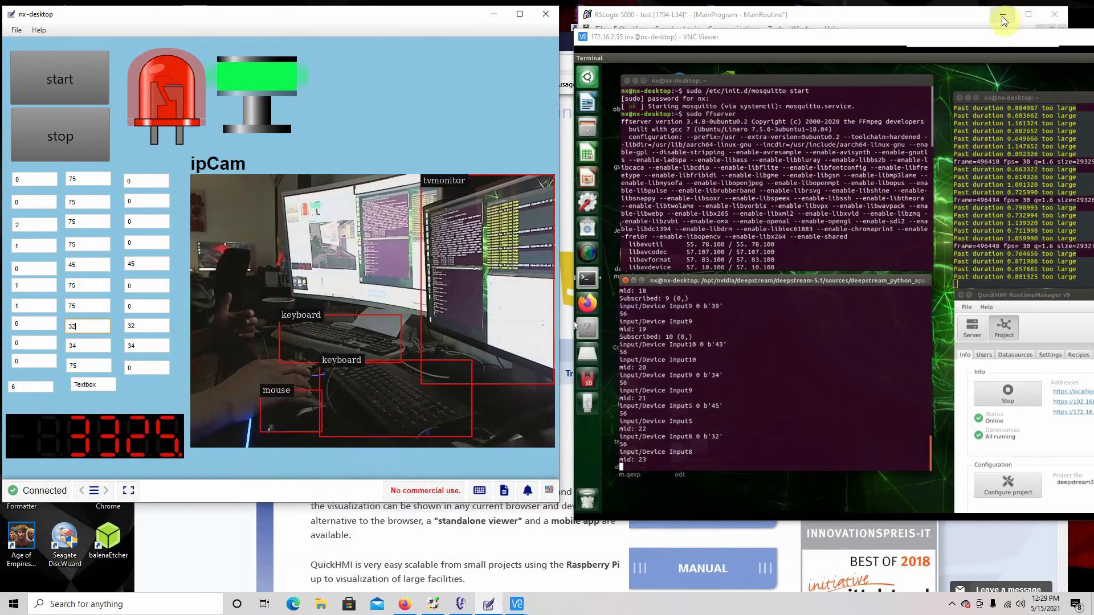
click(573, 541)
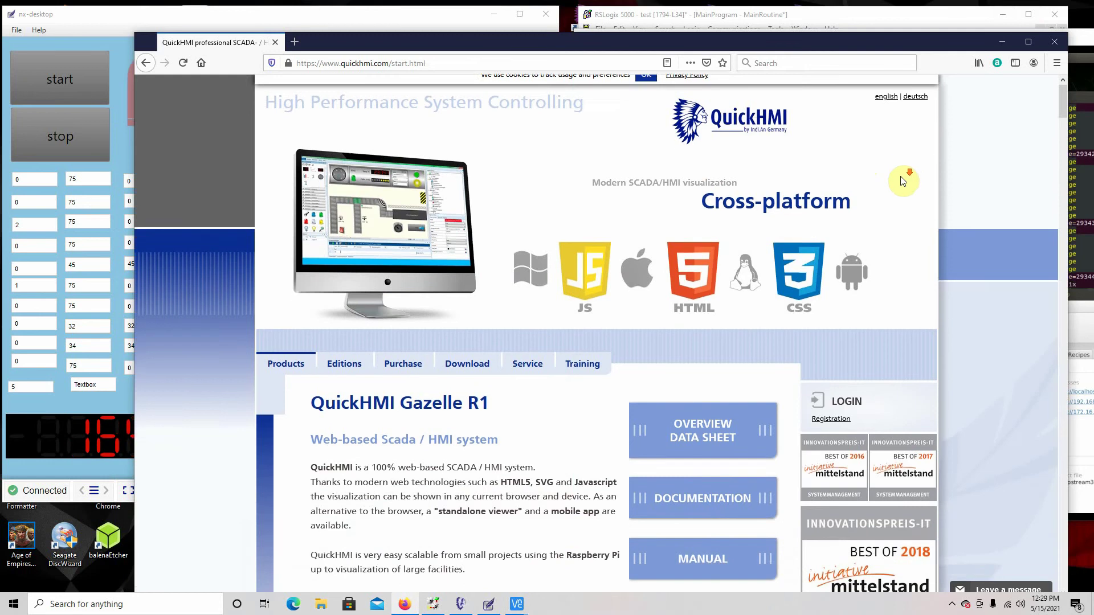
Scroll the quickhmi.com page down to the Community, Private, Basic and Professional editions comparison
scroll(488, 358, down, 2)
scroll(484, 353, down, 1)
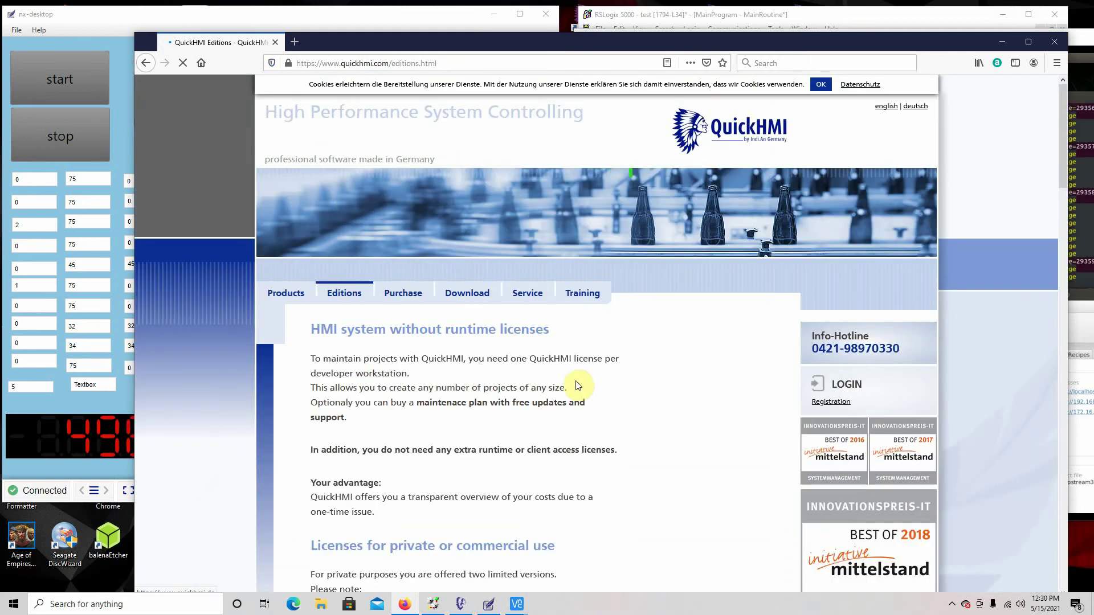
scroll(641, 399, down, 10)
scroll(635, 395, down, 3)
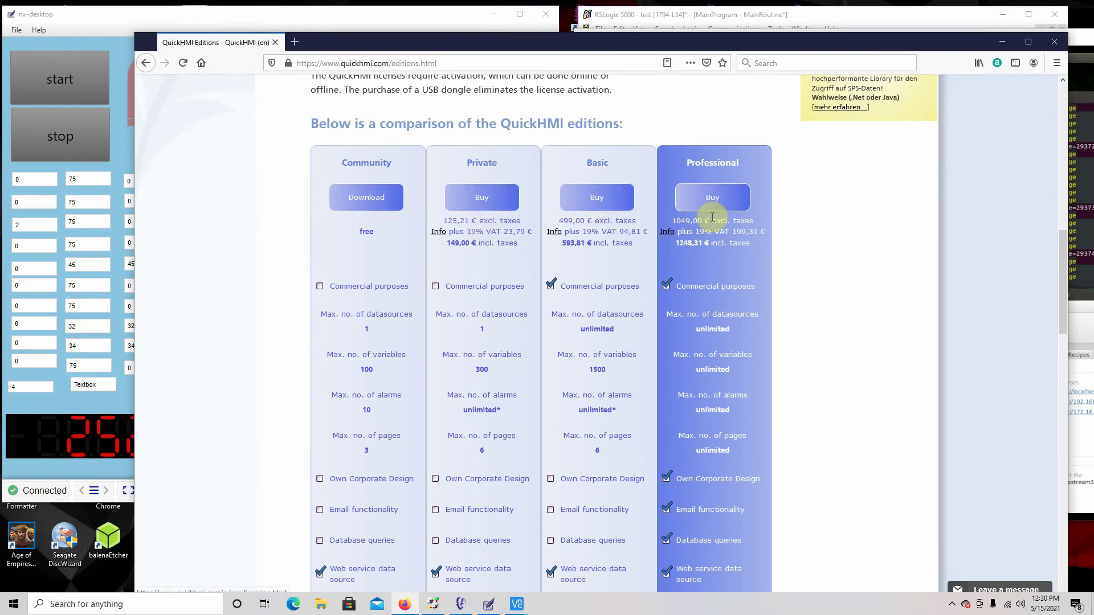
Scroll through the Community, Private, Basic and Professional feature table and back to the top
scroll(577, 248, down, 3)
scroll(574, 248, down, 4)
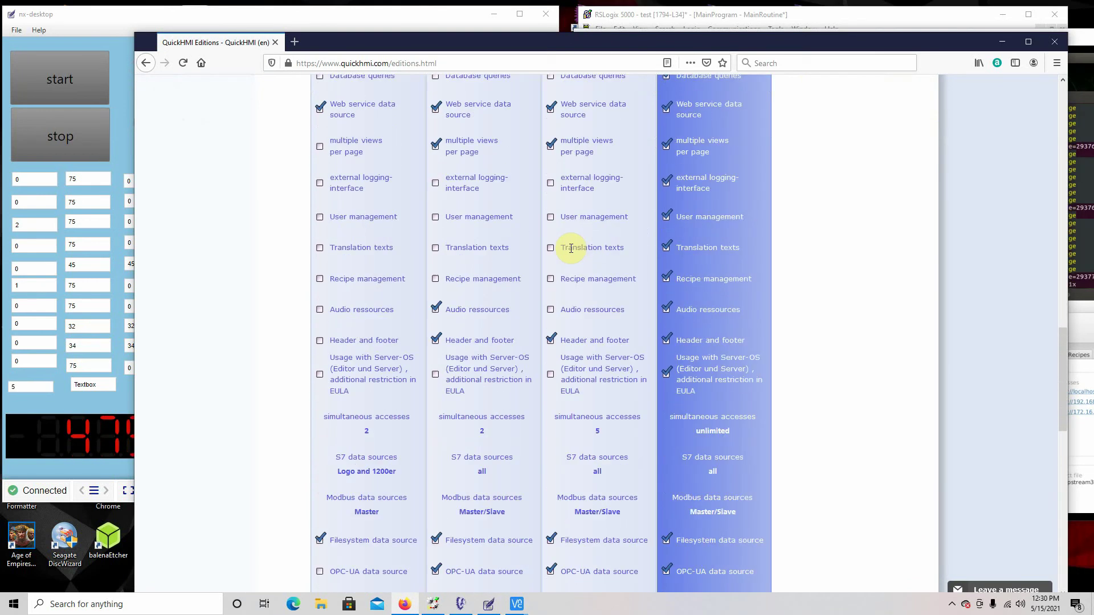
scroll(573, 251, up, 5)
scroll(566, 250, up, 1)
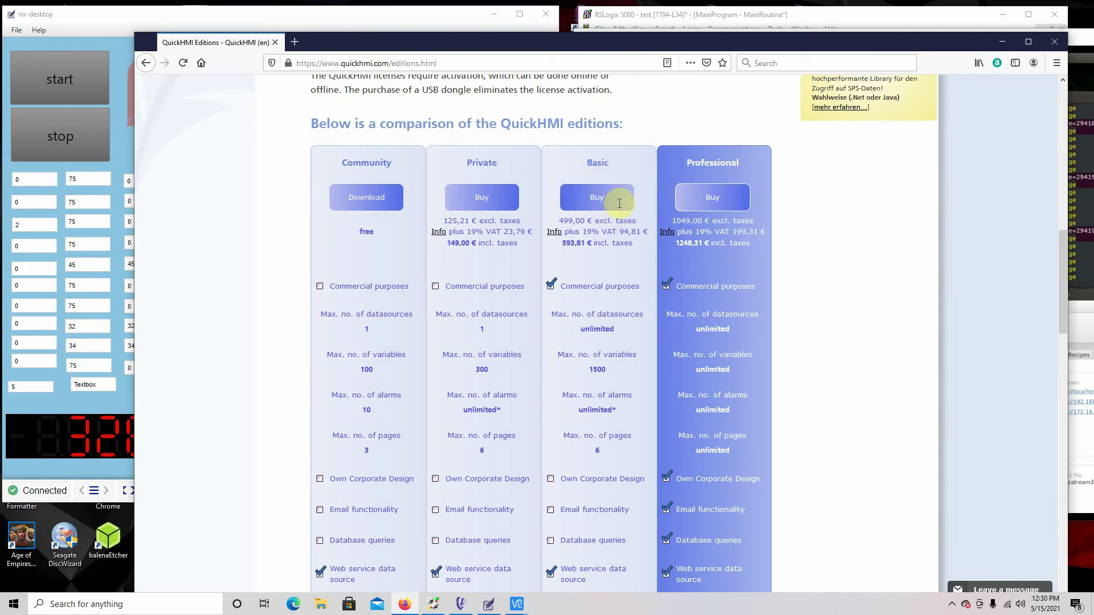
scroll(617, 333, down, 3)
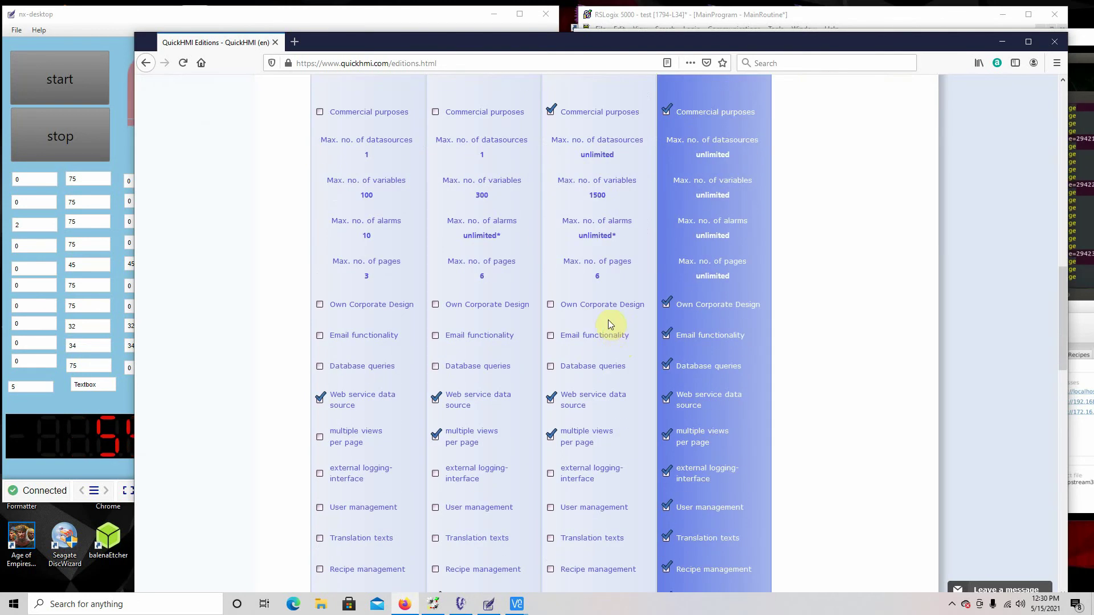
scroll(607, 322, down, 2)
scroll(607, 330, up, 5)
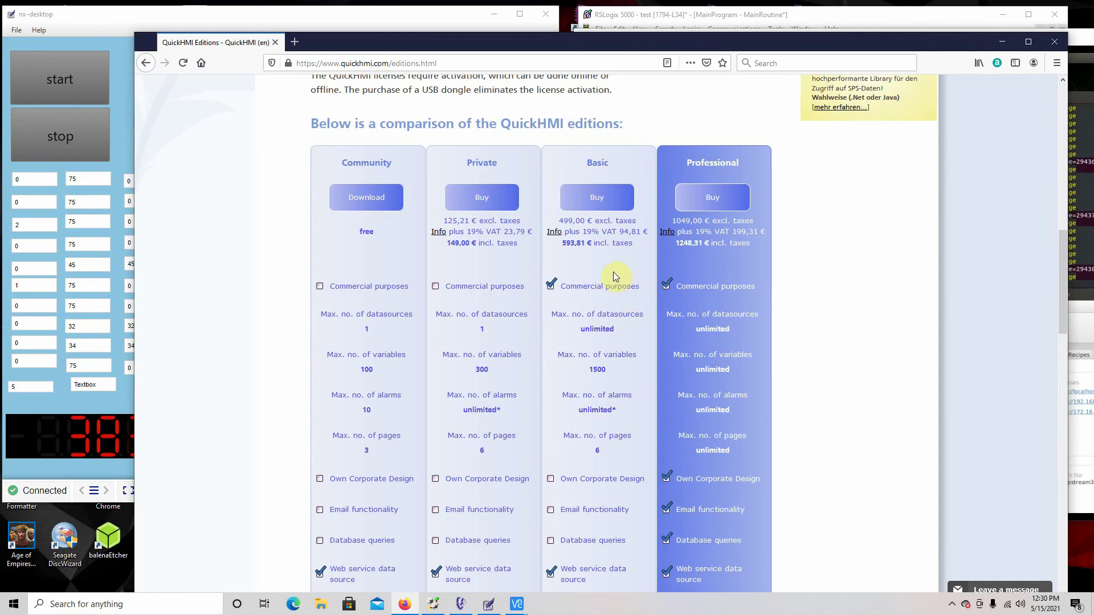
scroll(613, 272, up, 7)
scroll(596, 286, up, 5)
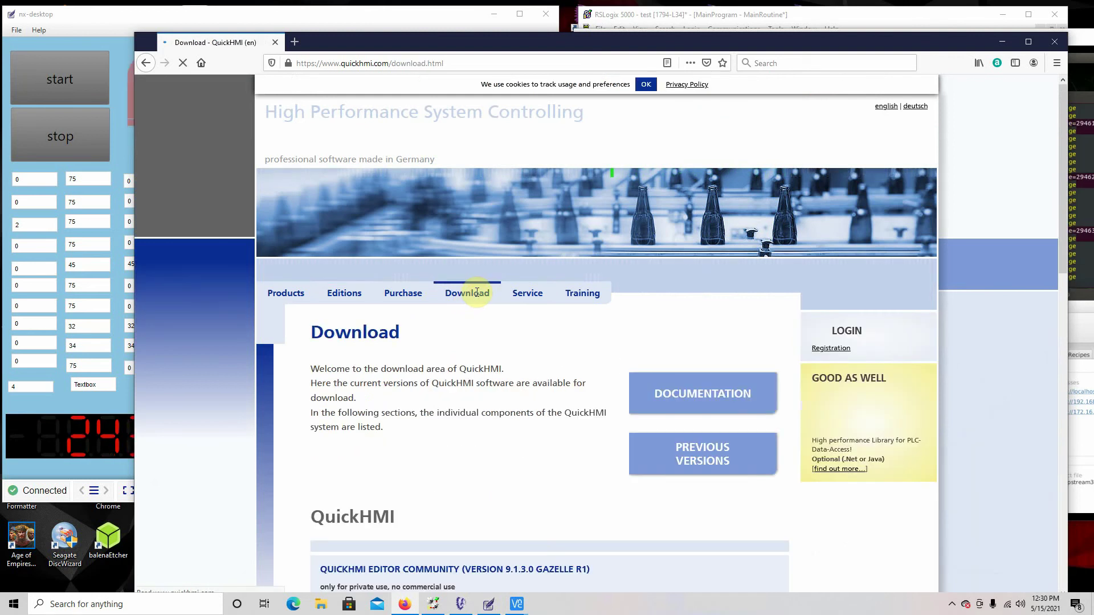
Scroll the Download page to Standalone Runtime 9.1.3.0, Standalone Viewer 9.1.1.0 and Raspbian Image 9.1.1.0
scroll(581, 336, down, 5)
scroll(579, 330, down, 1)
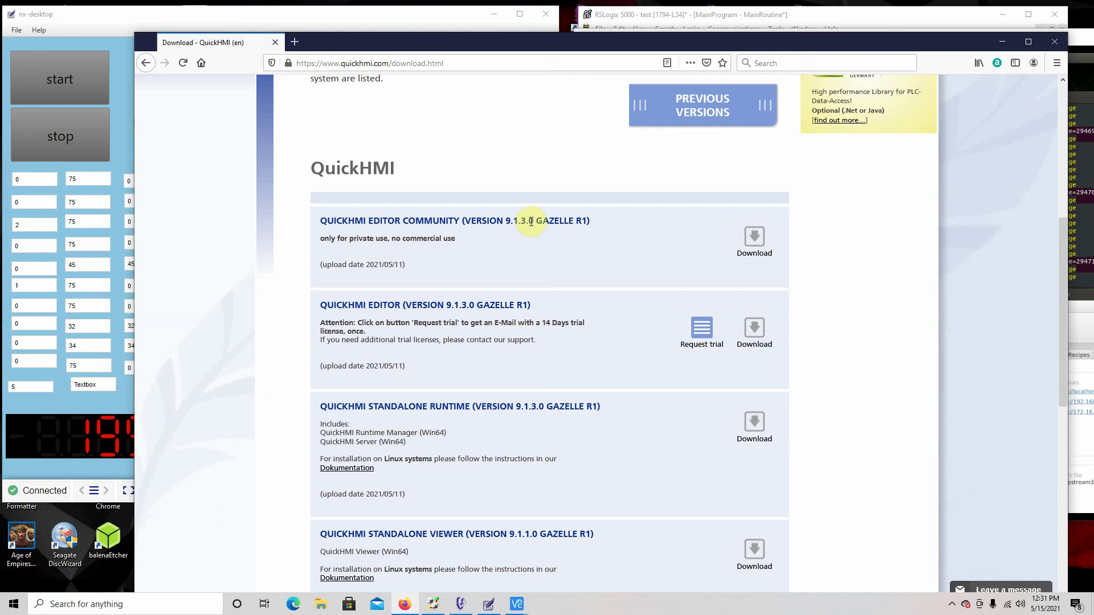
scroll(531, 221, down, 2)
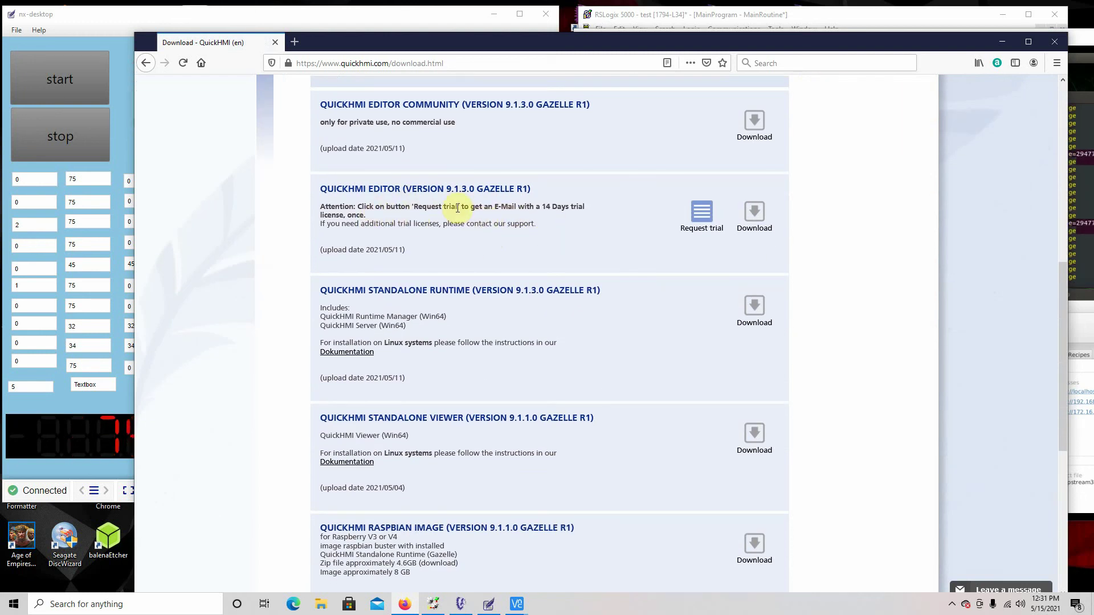
scroll(457, 209, down, 1)
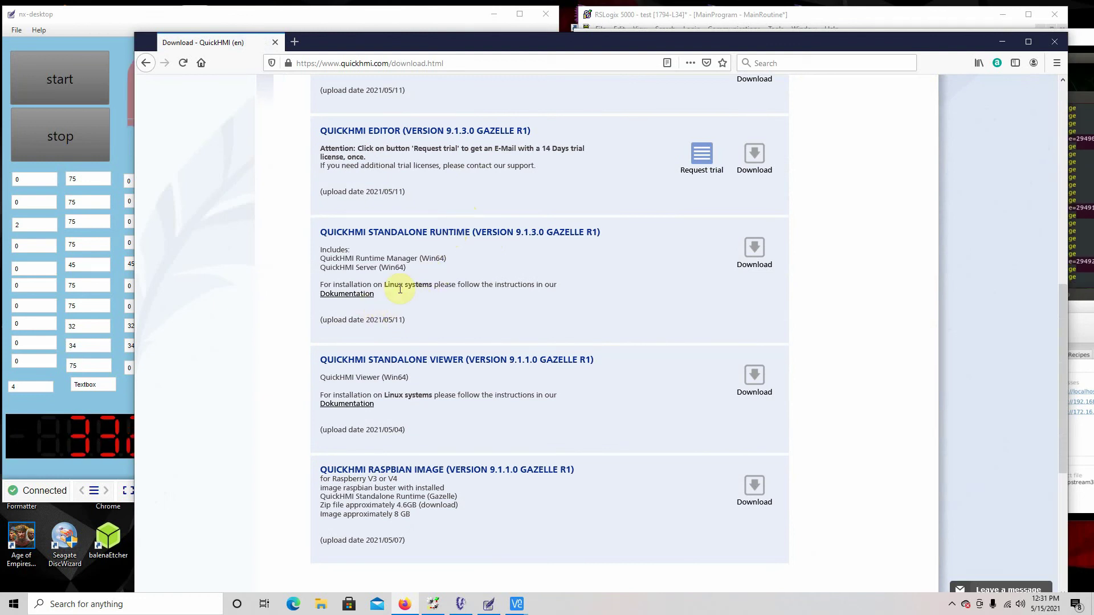
scroll(442, 334, down, 2)
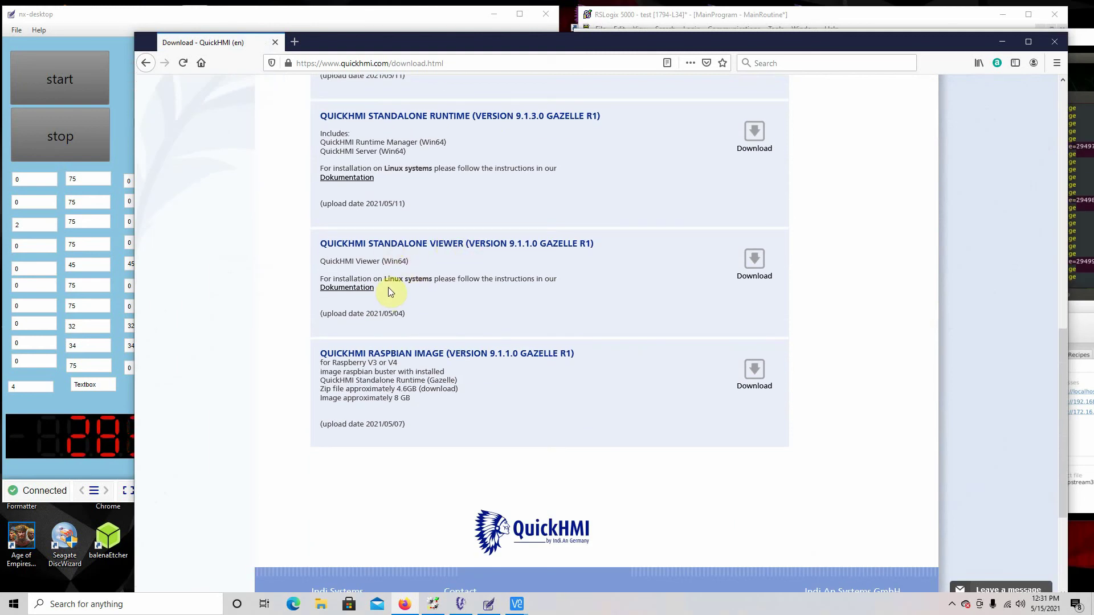
scroll(410, 283, up, 3)
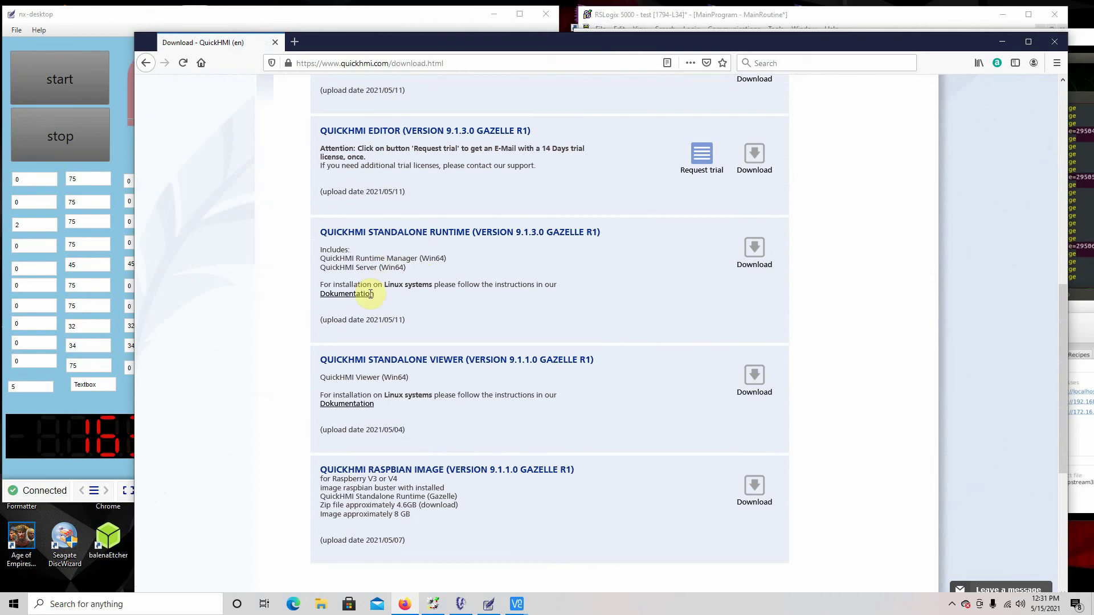
click(1078, 442)
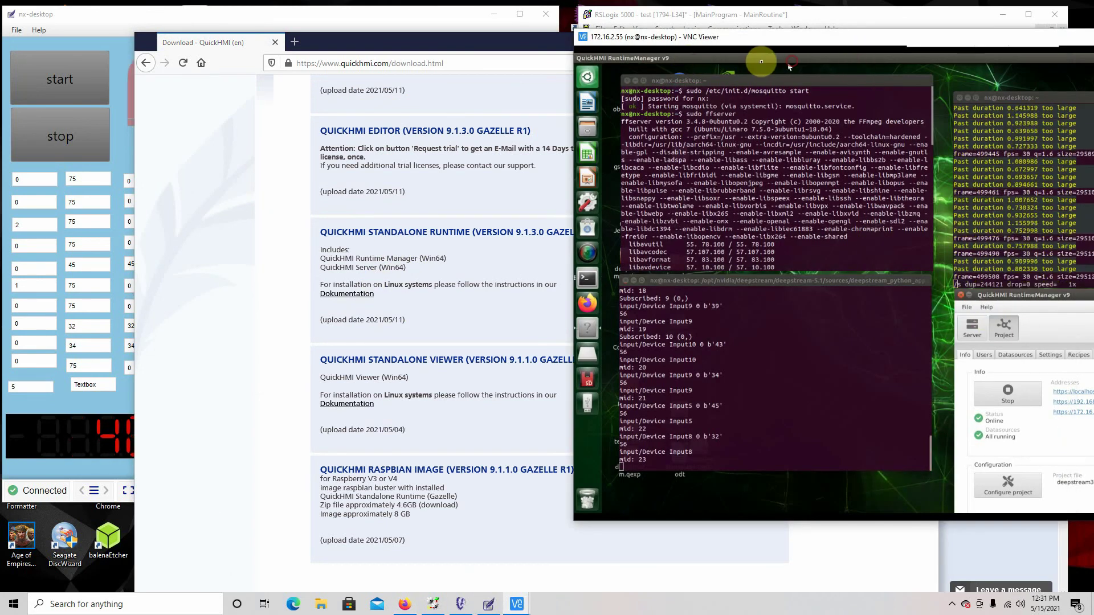
drag(770, 35, 518, 33)
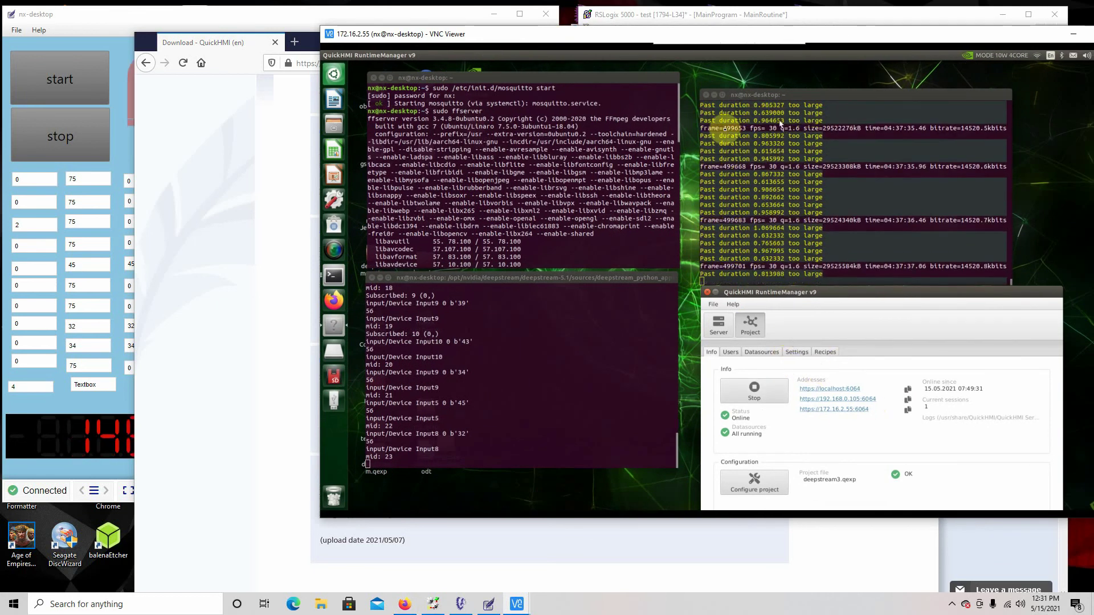
click(1074, 38)
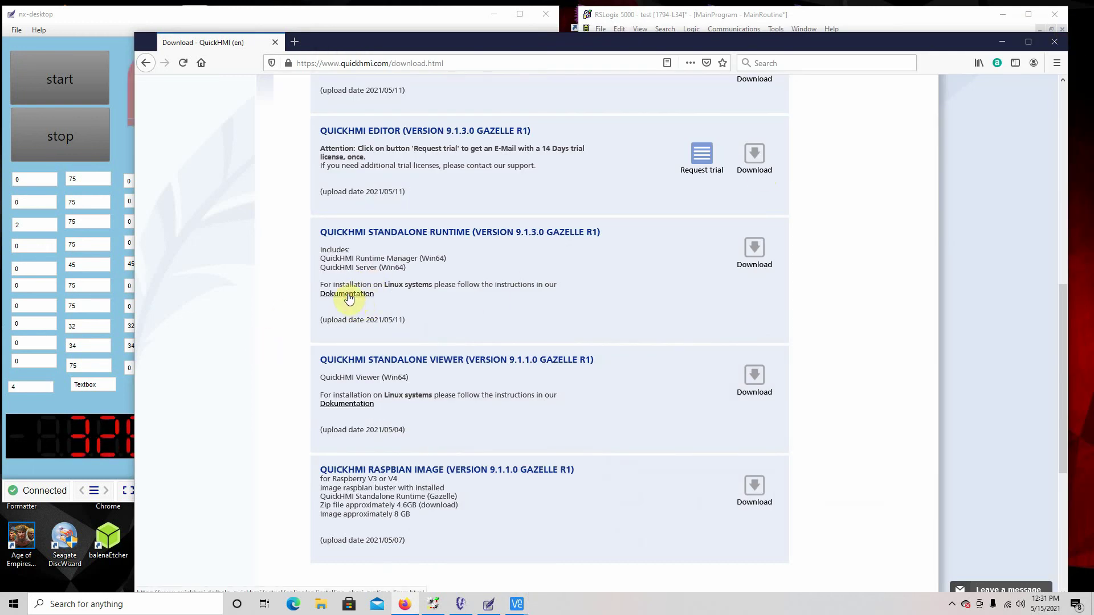
scroll(510, 376, down, 5)
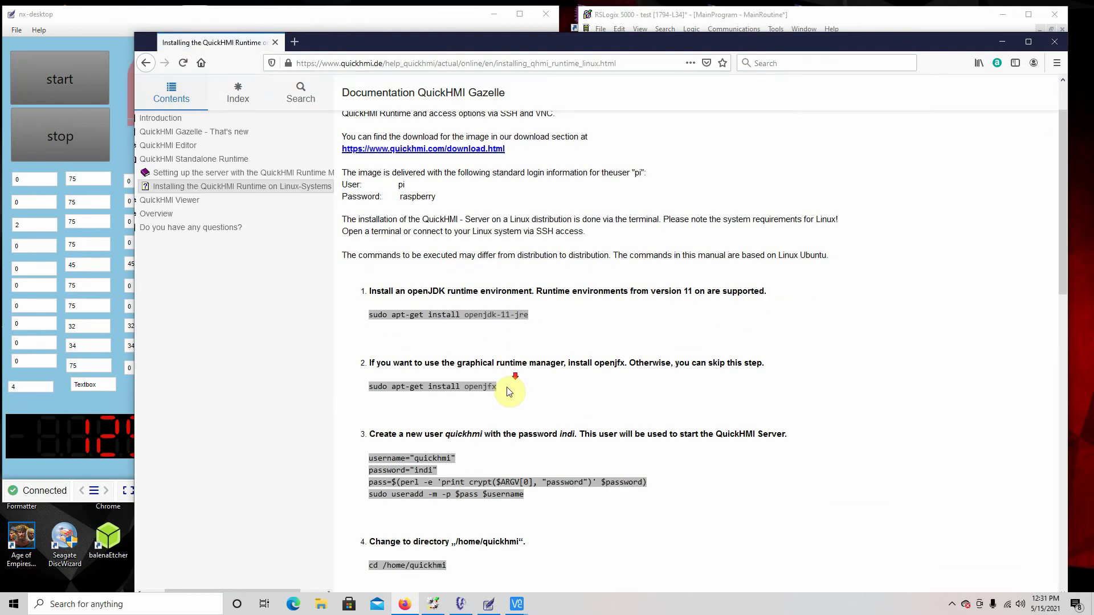
scroll(509, 391, down, 7)
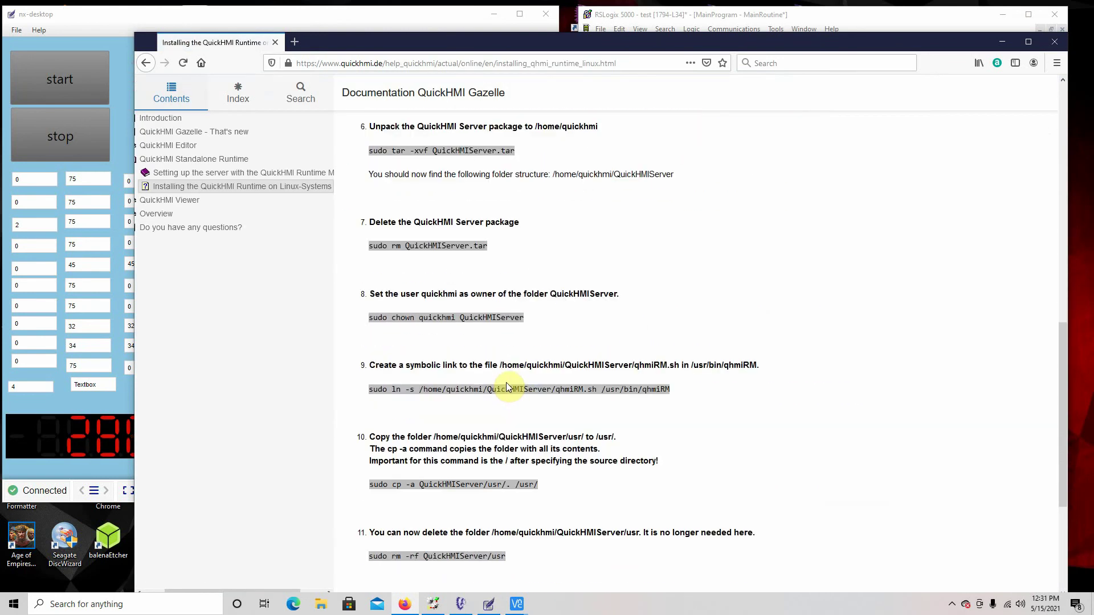
scroll(504, 372, up, 12)
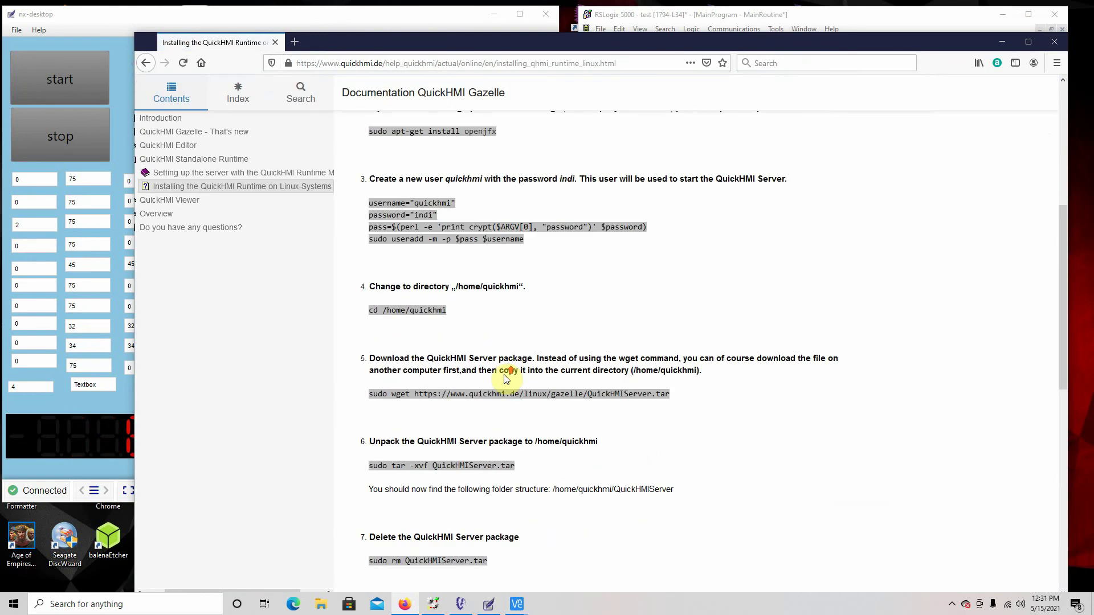
click(412, 19)
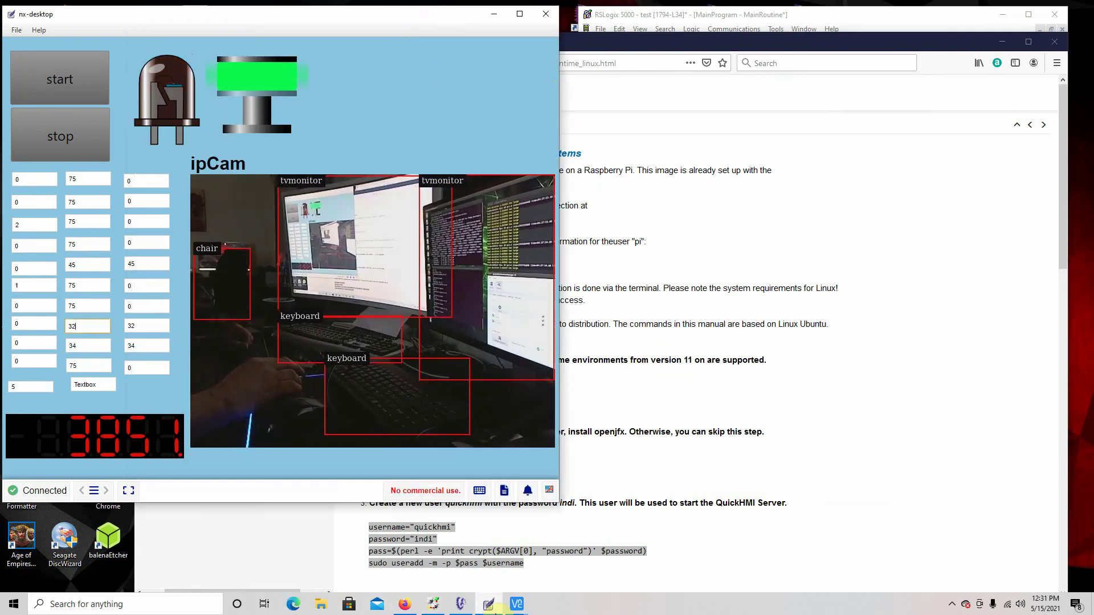
click(636, 458)
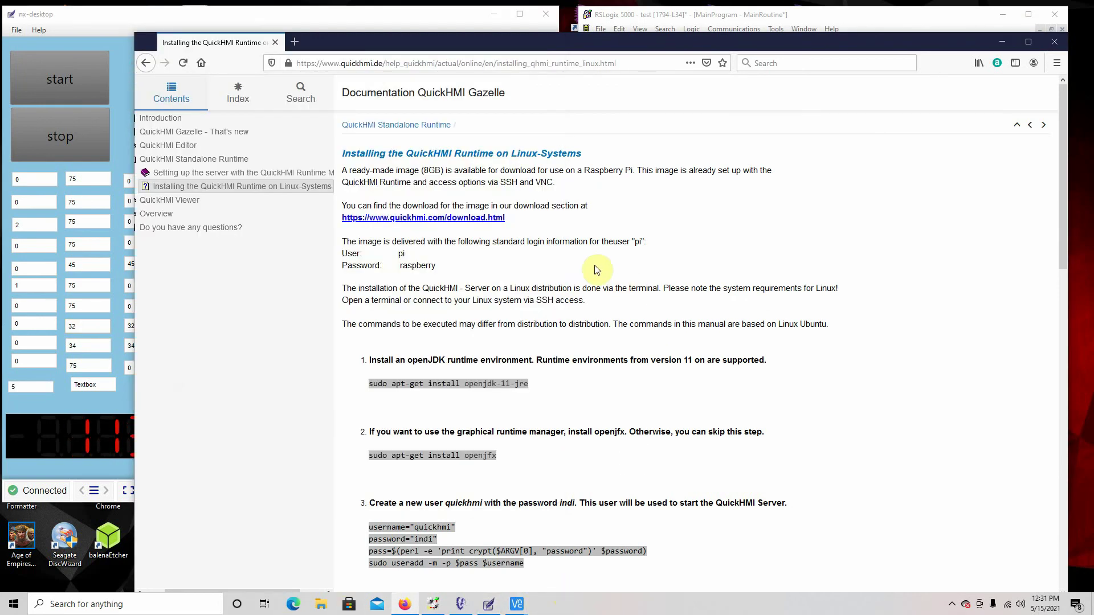
click(146, 64)
Scroll down the Editions page through the Community, Private, Basic and Professional comparison table
scroll(586, 293, up, 6)
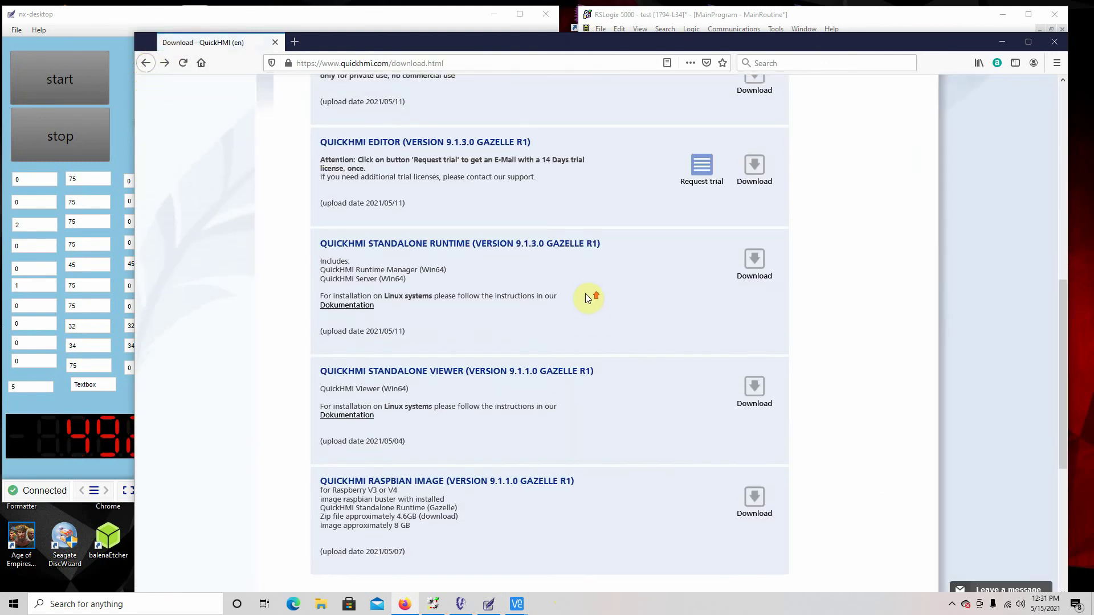
scroll(585, 293, up, 3)
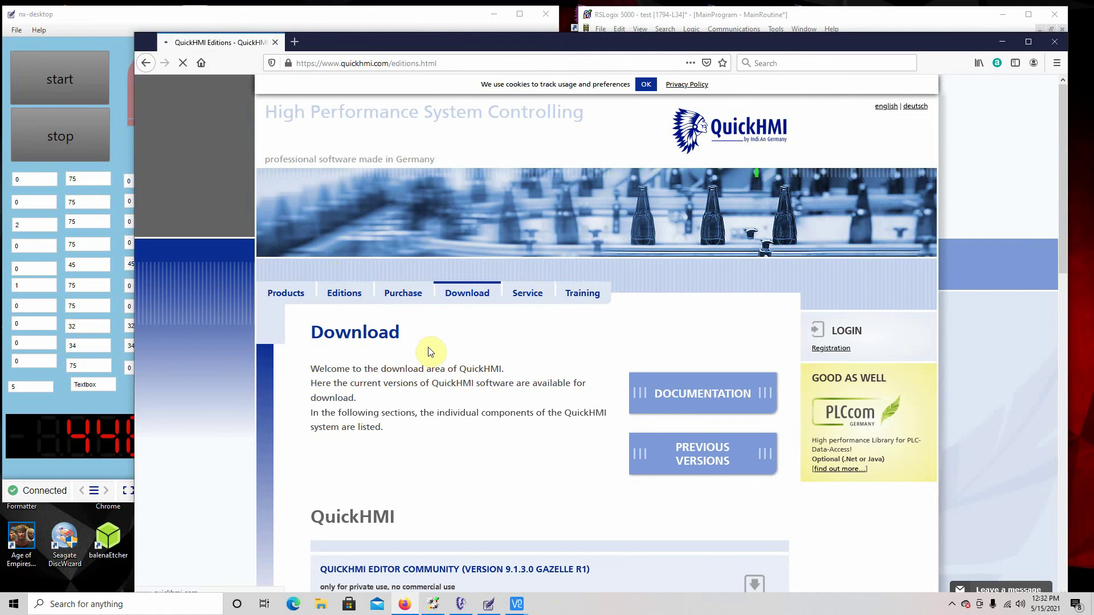
scroll(429, 346, down, 7)
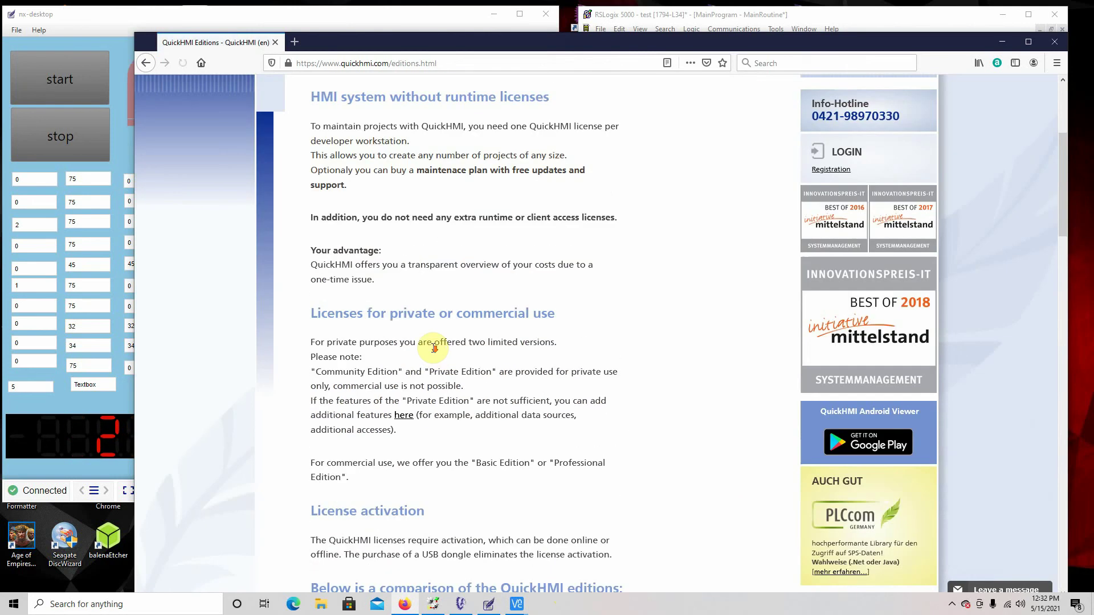
scroll(433, 348, down, 10)
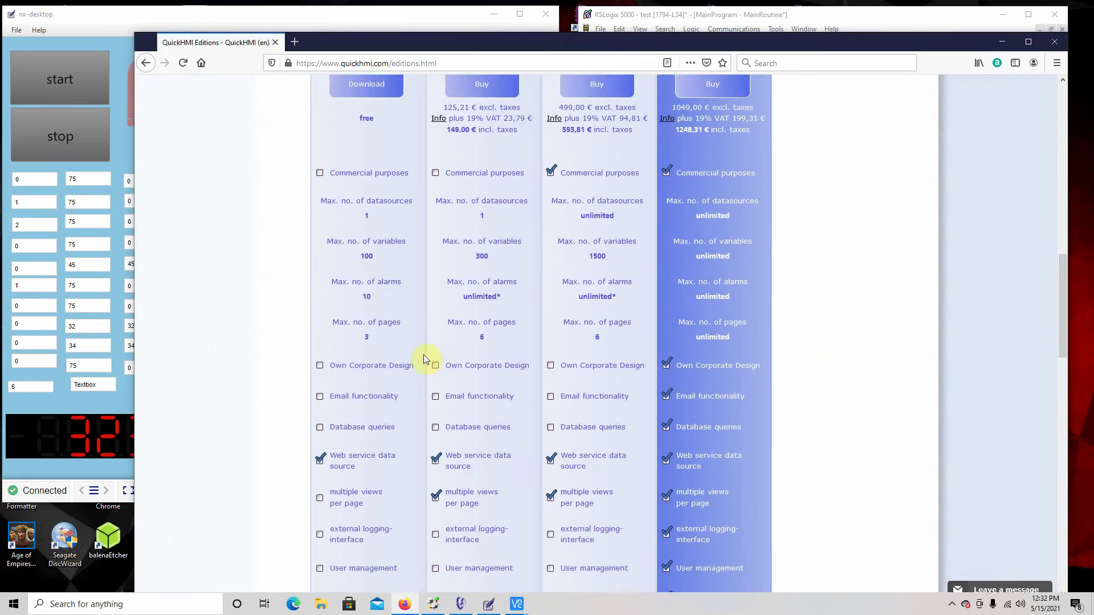
scroll(415, 359, down, 5)
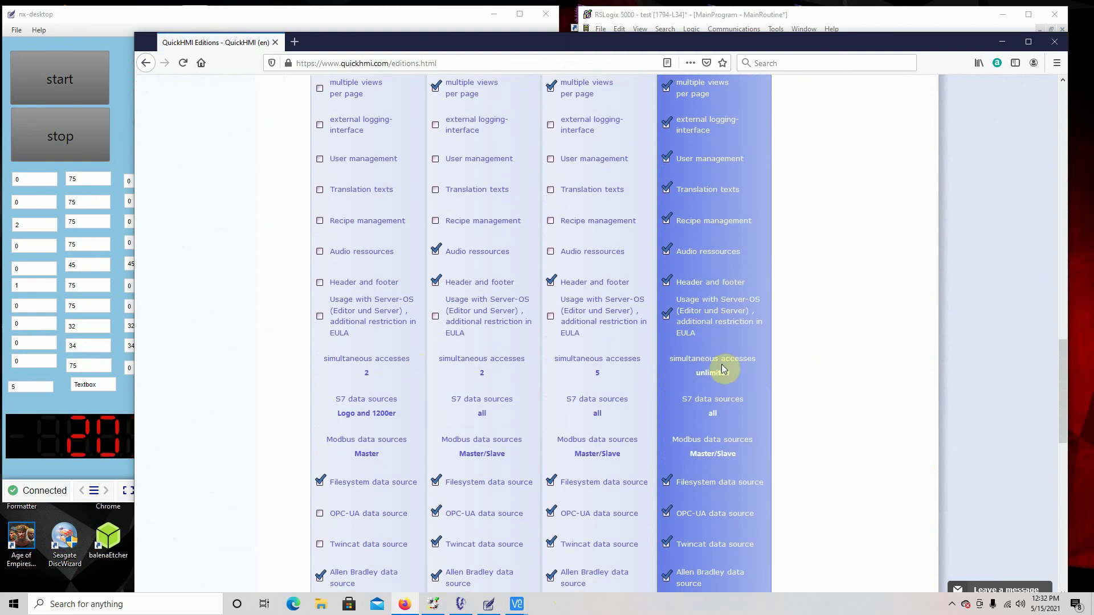
scroll(721, 364, down, 3)
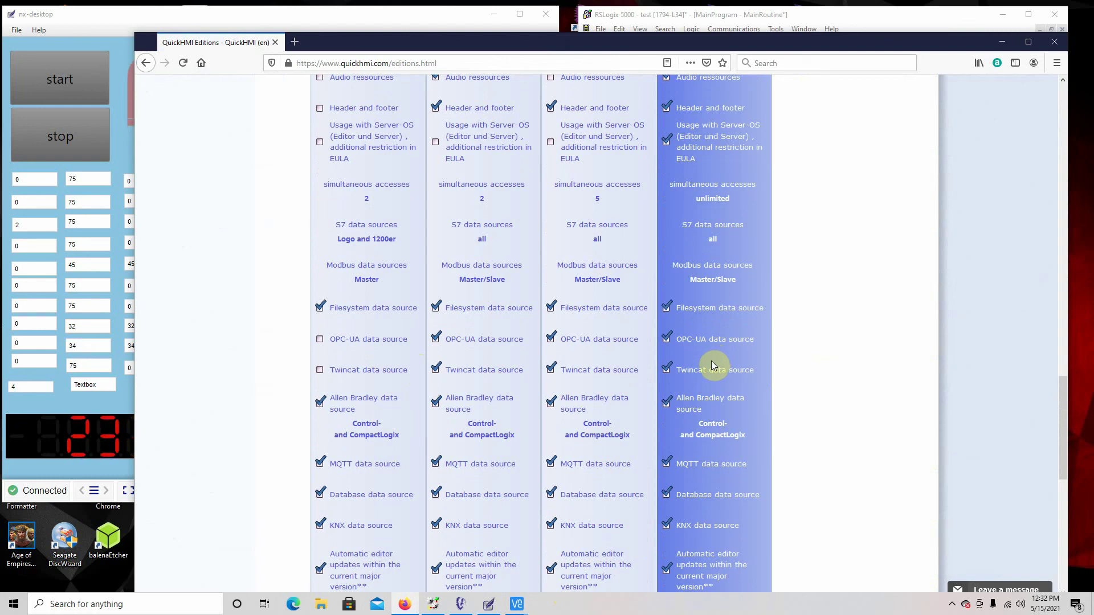
Scroll back to the top and raise the live QuickHMI Viewer in front of Firefox
scroll(711, 360, up, 6)
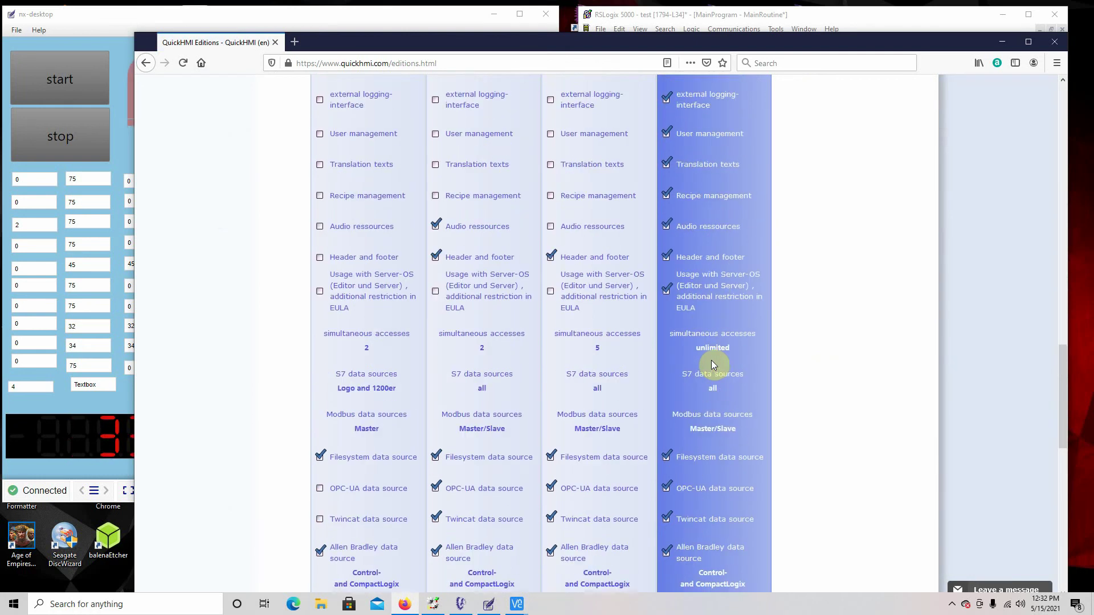
scroll(713, 360, up, 6)
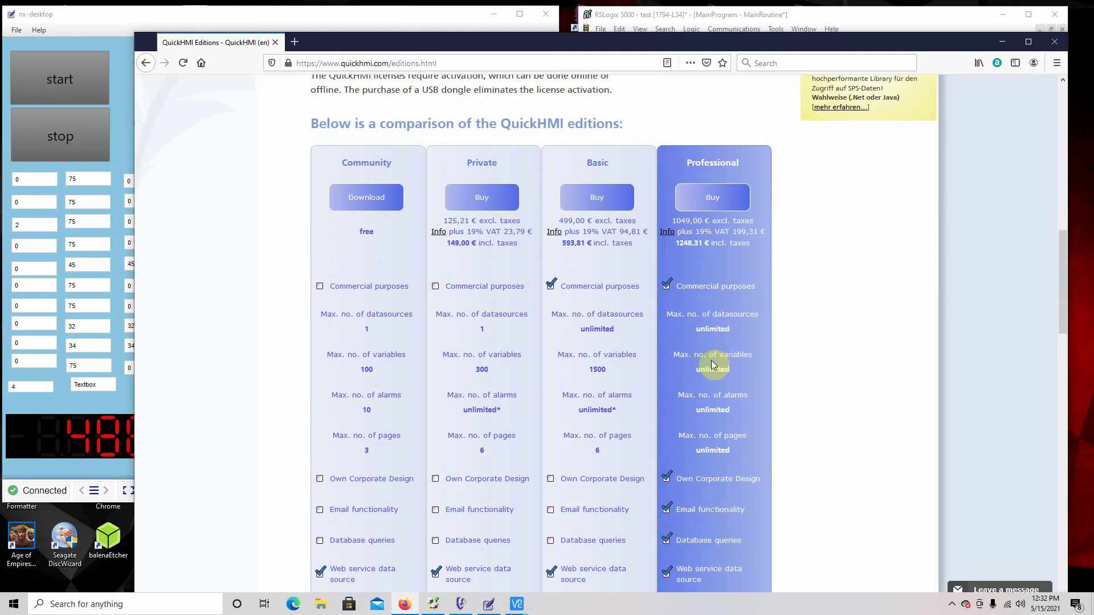
scroll(711, 360, up, 6)
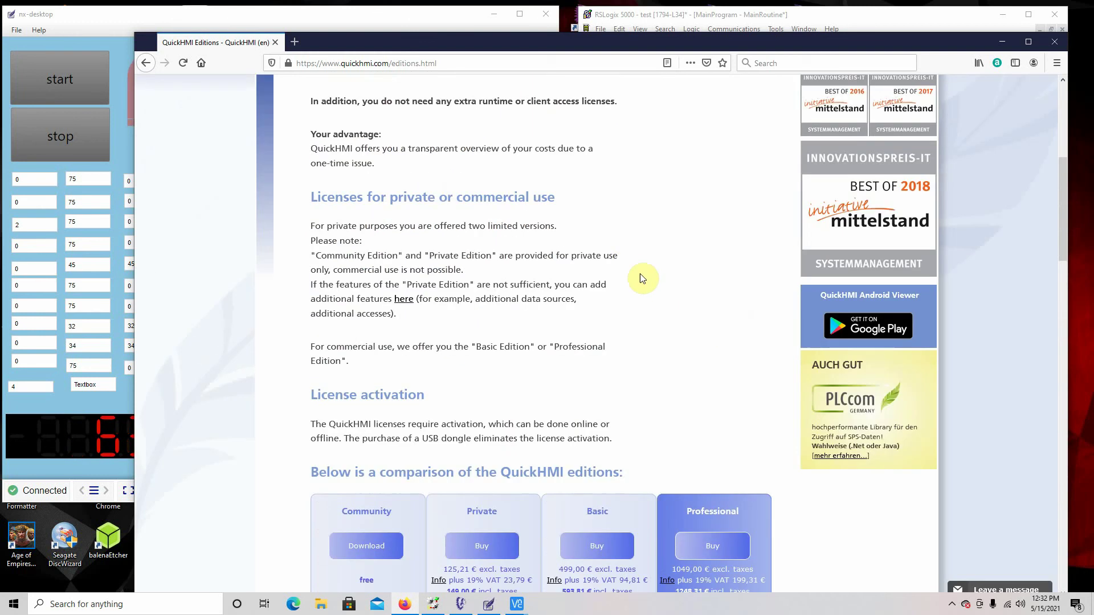
click(117, 39)
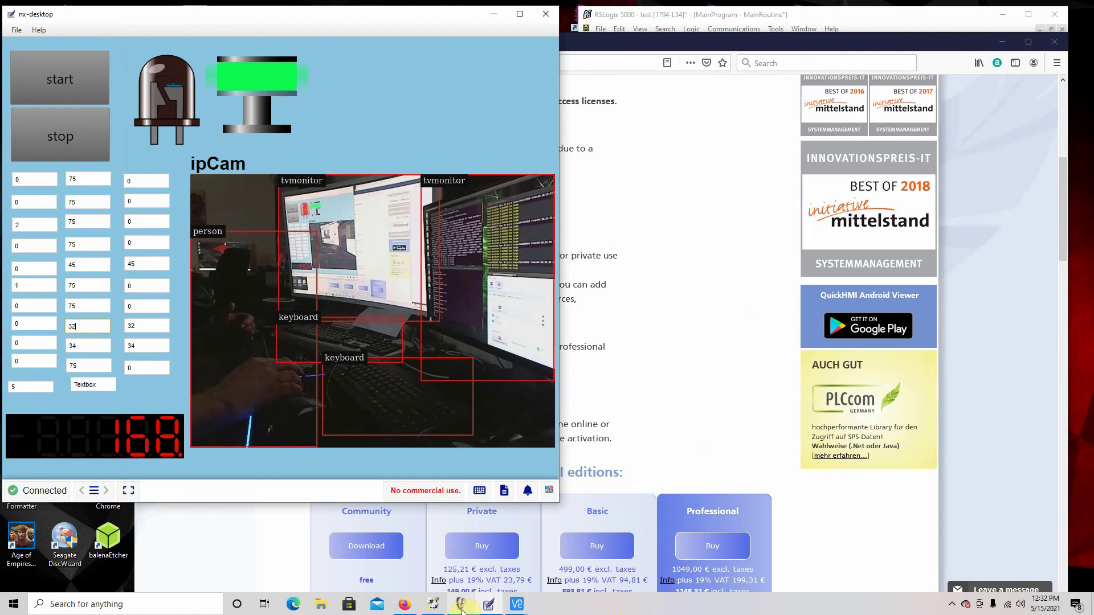
mouse_move(465, 610)
mouse_move(439, 582)
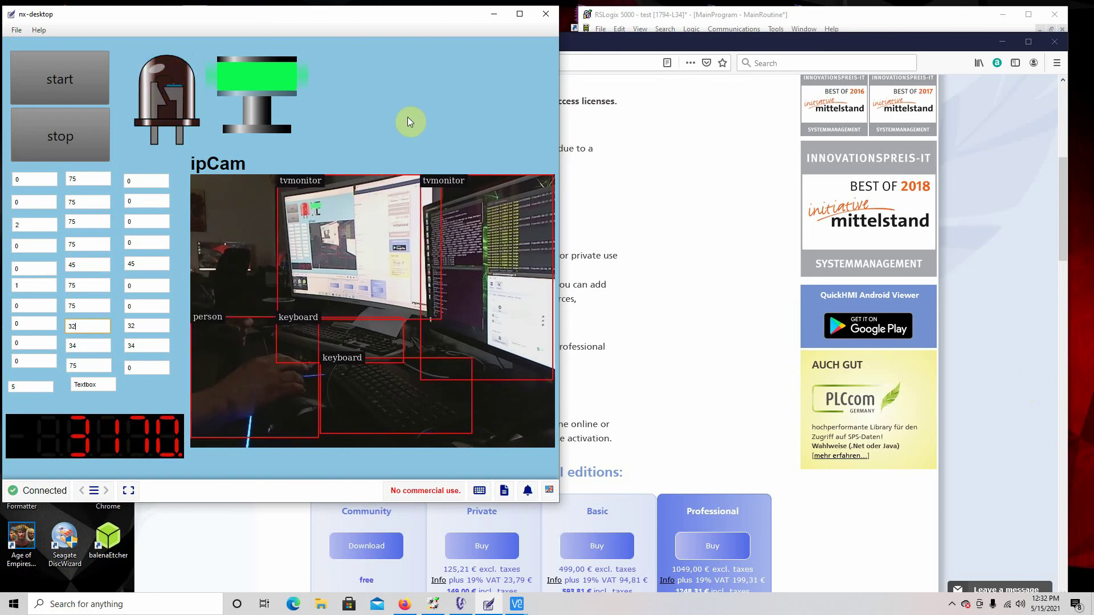
Bring the quickhmi.com Editions page to the front and go to the QuickHMI Gazelle R1 product page
click(656, 236)
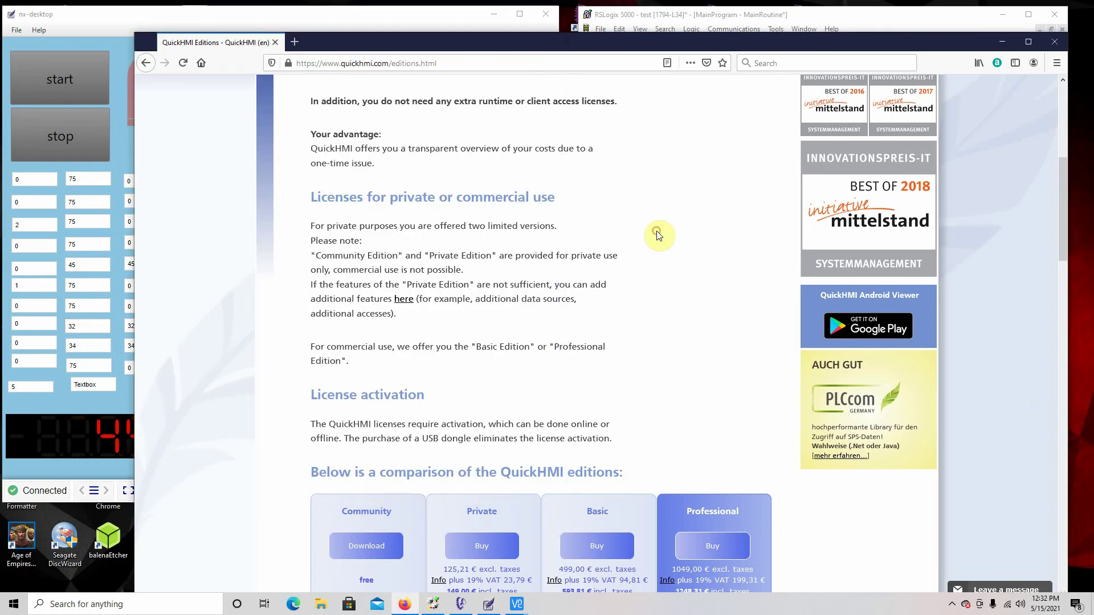
scroll(659, 236, up, 5)
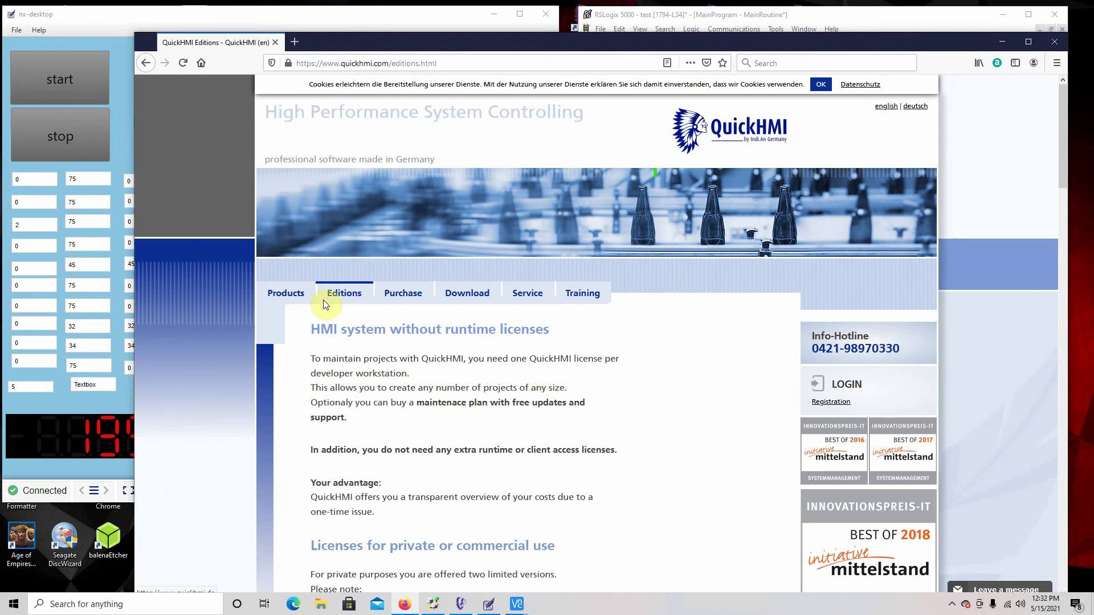
mouse_move(280, 298)
click(288, 322)
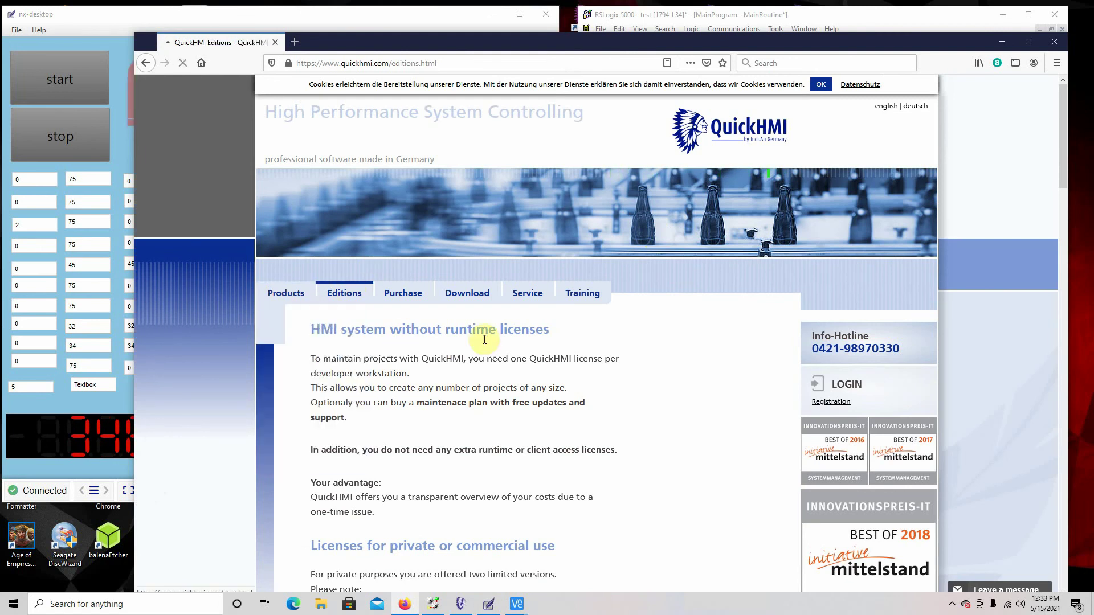